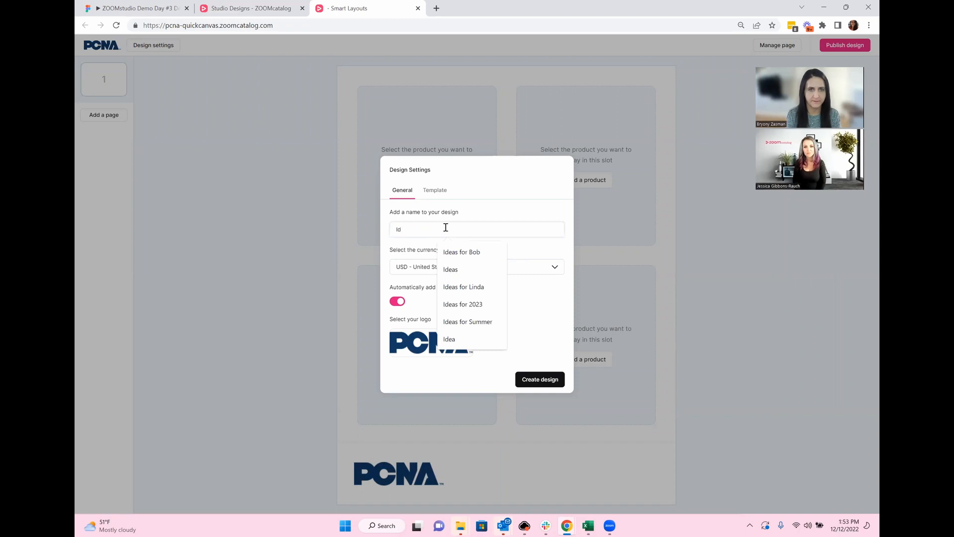
# Step: Name the design 'Holday Gifts for Lind', choose the YOUR LOGO HERE placeholder logo, and create it
pyautogui.write('Holday')
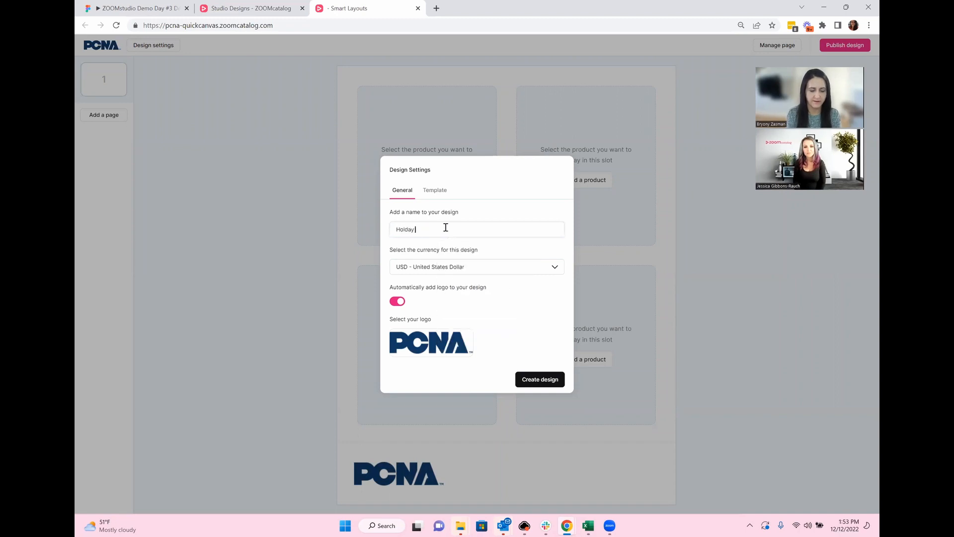
pyautogui.write(' Gifts for Lind')
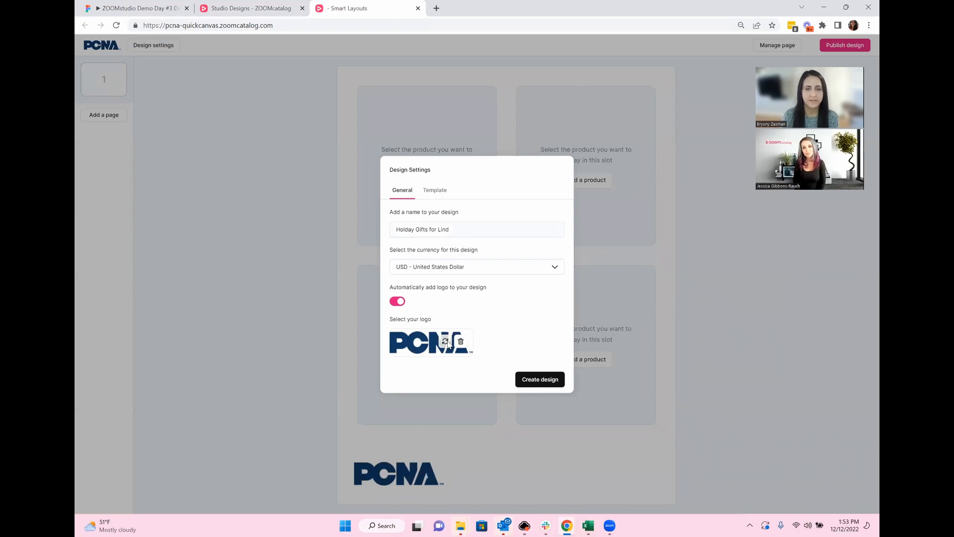
pyautogui.click(446, 343)
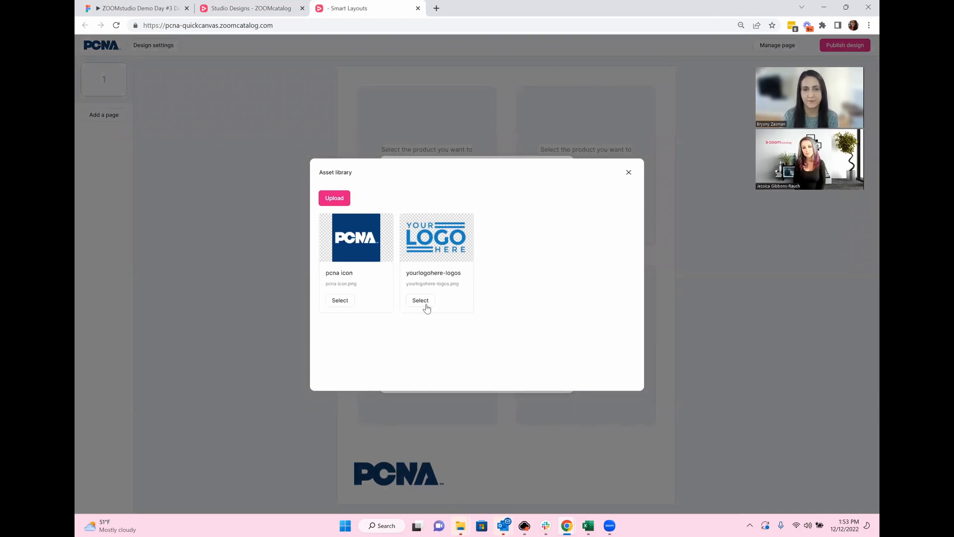
pyautogui.click(423, 302)
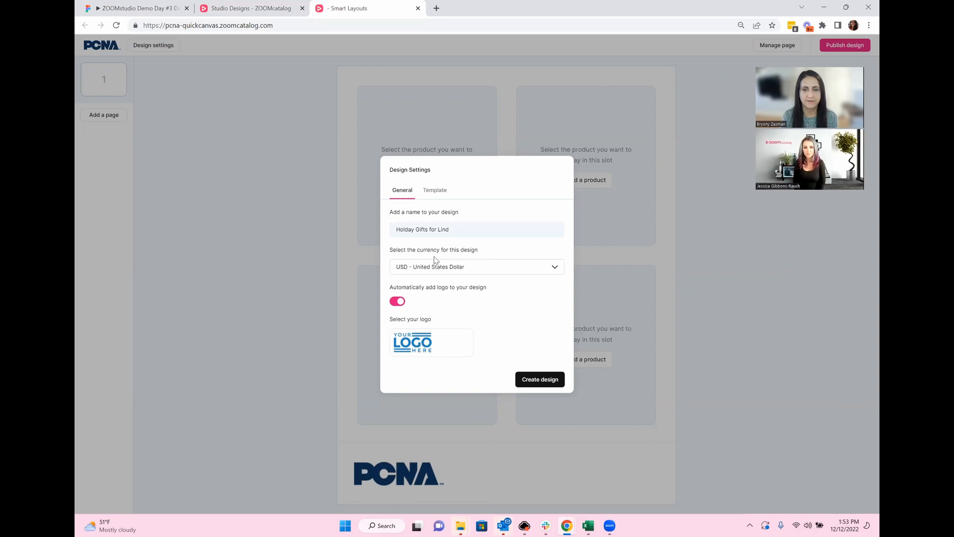
pyautogui.click(532, 380)
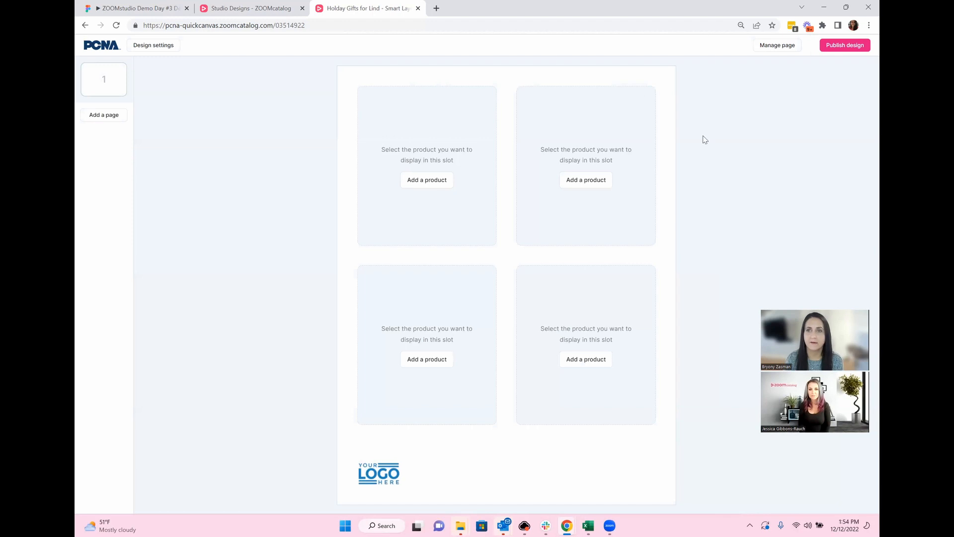
# Step: Switch page 1 to the Cover page layout
pyautogui.click(785, 45)
pyautogui.click(826, 128)
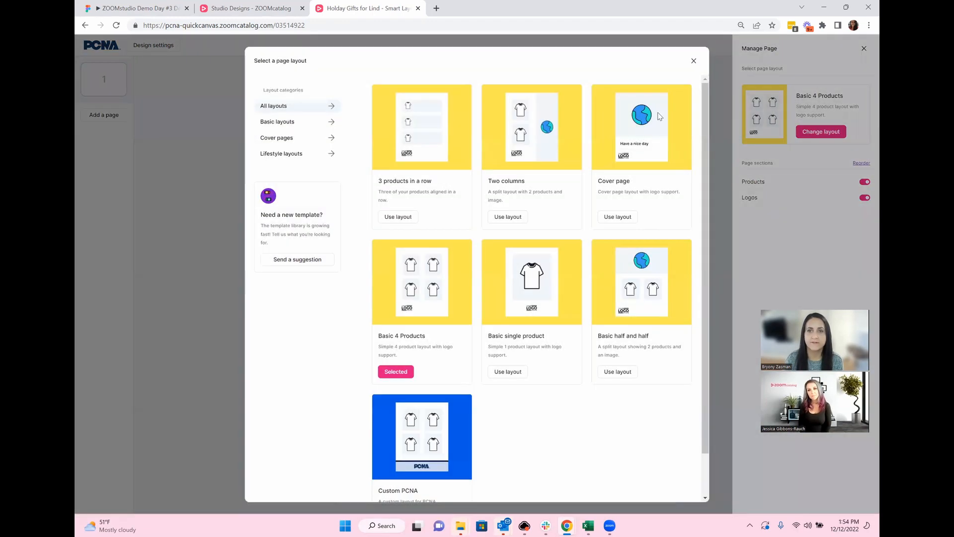
pyautogui.click(617, 217)
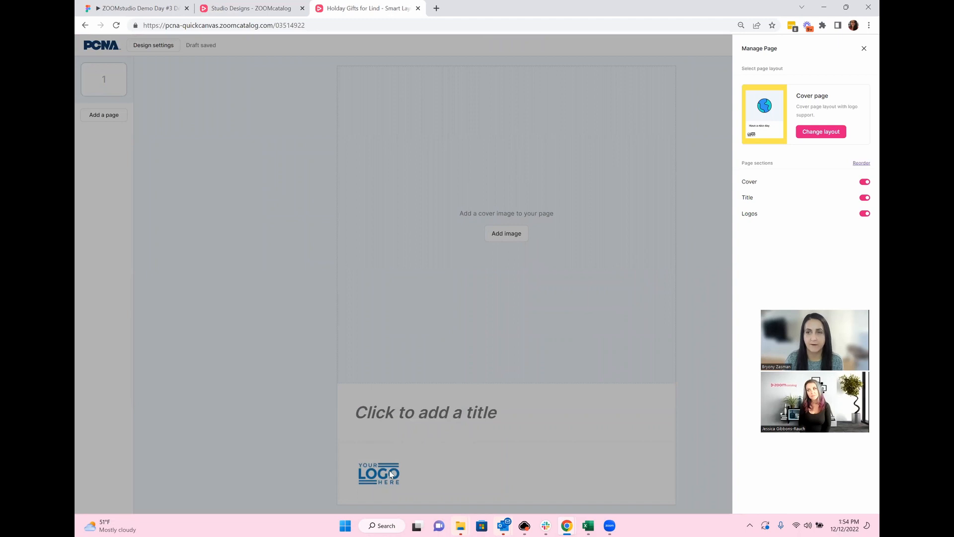
pyautogui.click(599, 267)
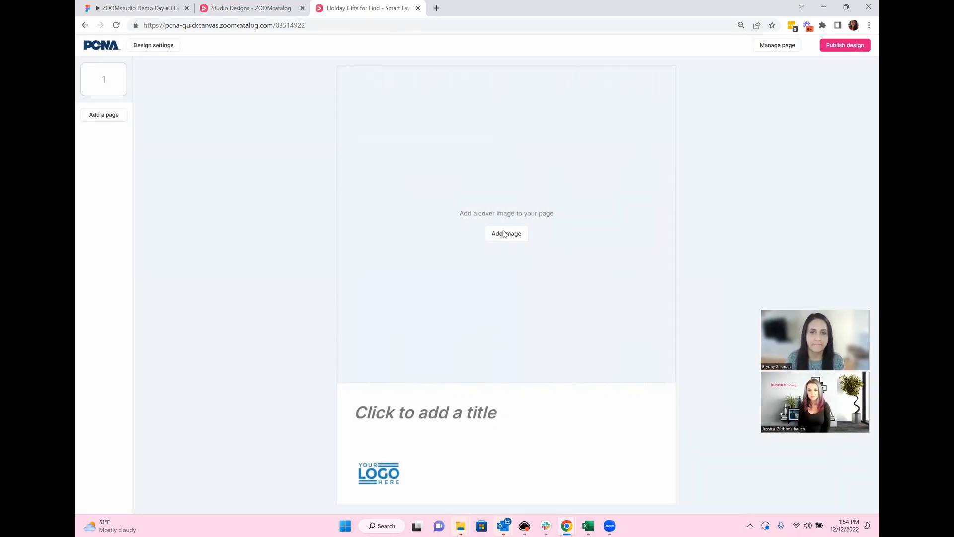
# Step: Search Unsplash for 'gifts' and place the gift boxes photo as the cover image
pyautogui.click(504, 234)
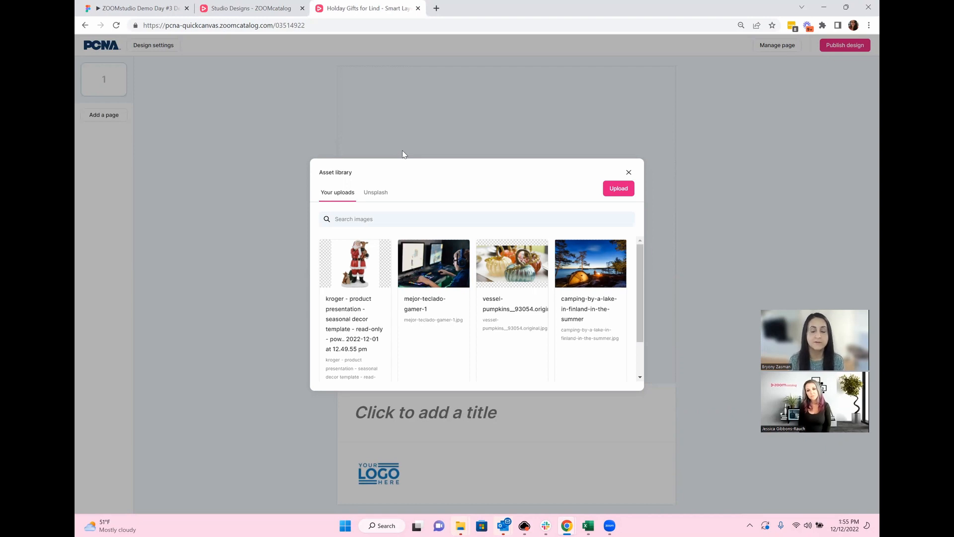
pyautogui.click(380, 199)
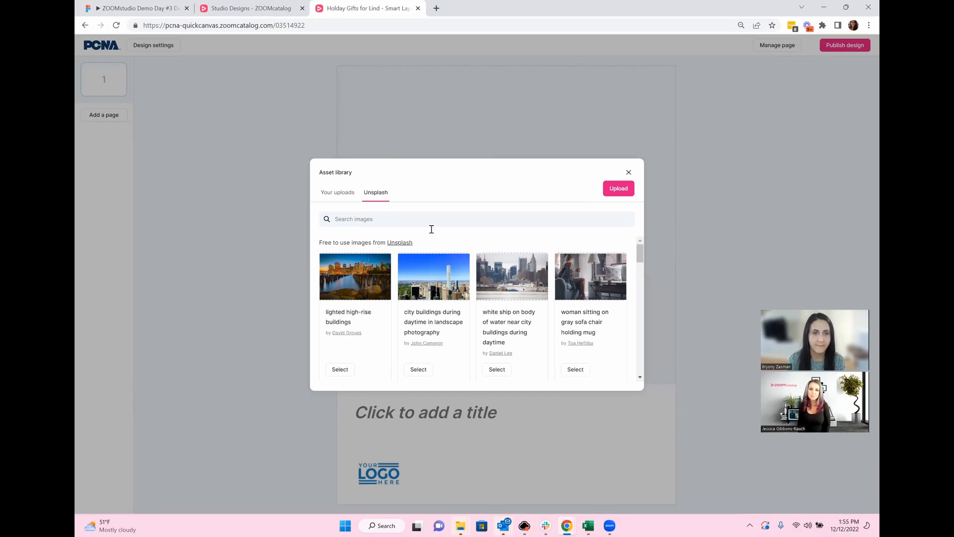
pyautogui.click(388, 220)
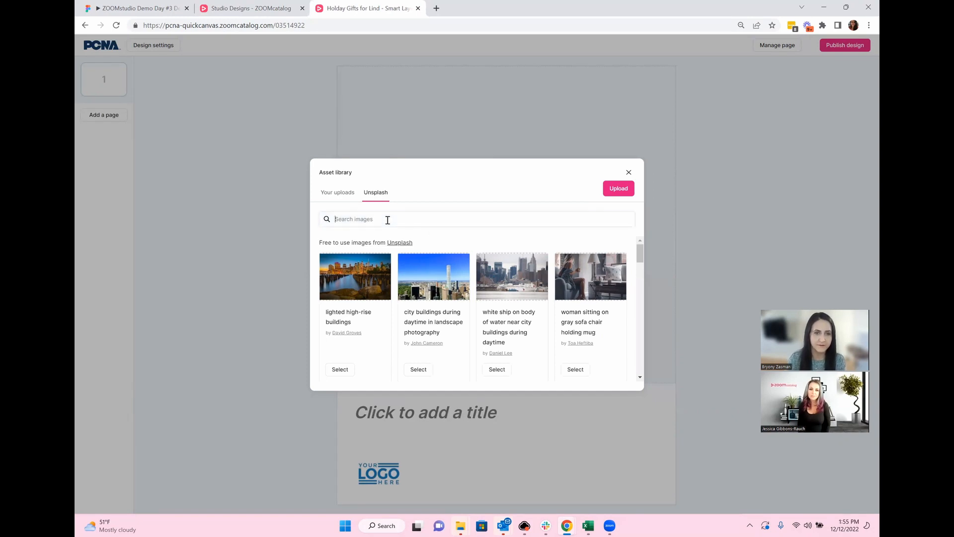
pyautogui.write('gifts')
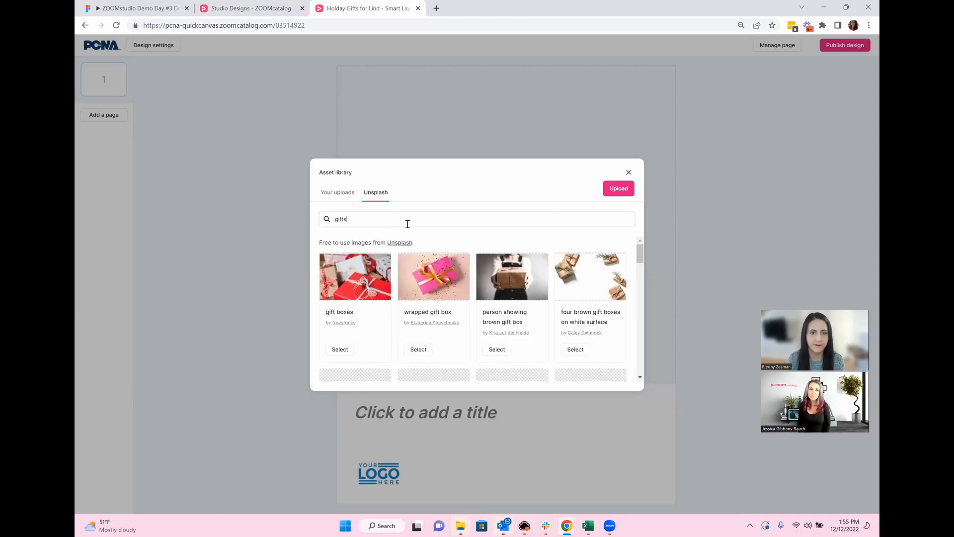
pyautogui.scroll(-1, 551, 276)
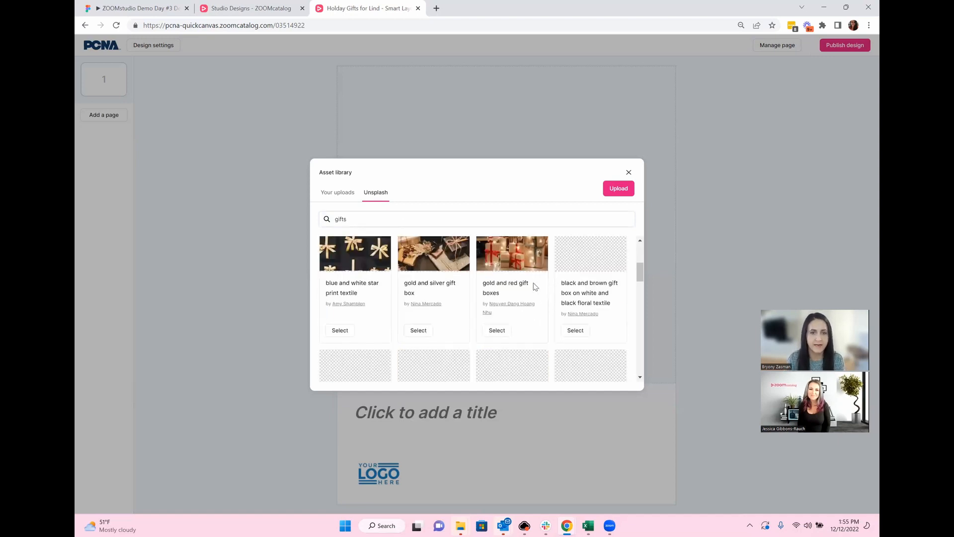
pyautogui.click(340, 301)
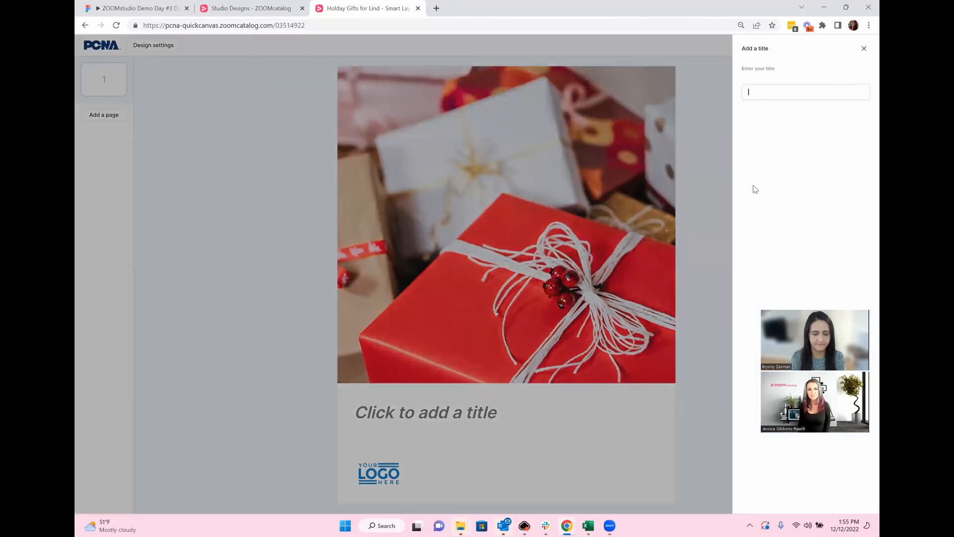
# Step: Title the cover 'Gifts for 2023'
pyautogui.write('Gifts for')
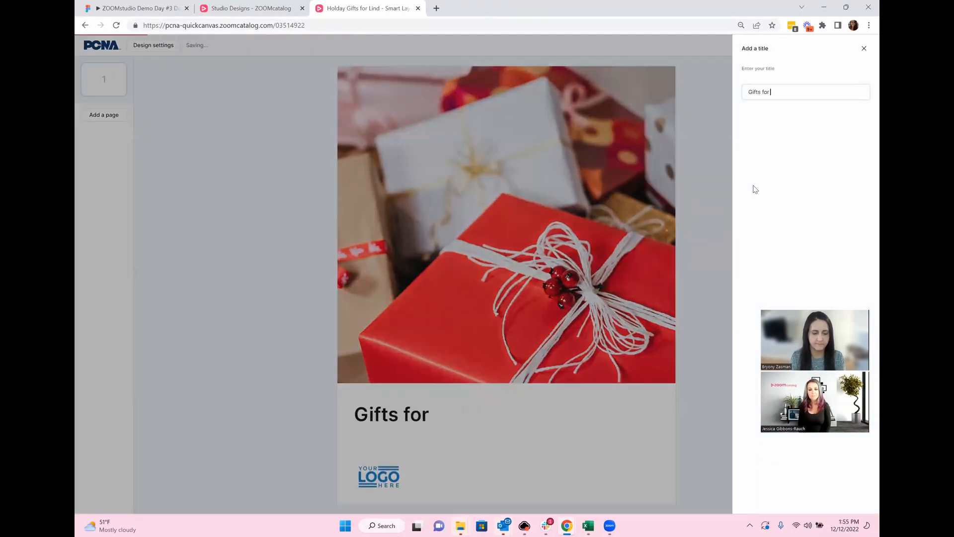
pyautogui.write(' 2023')
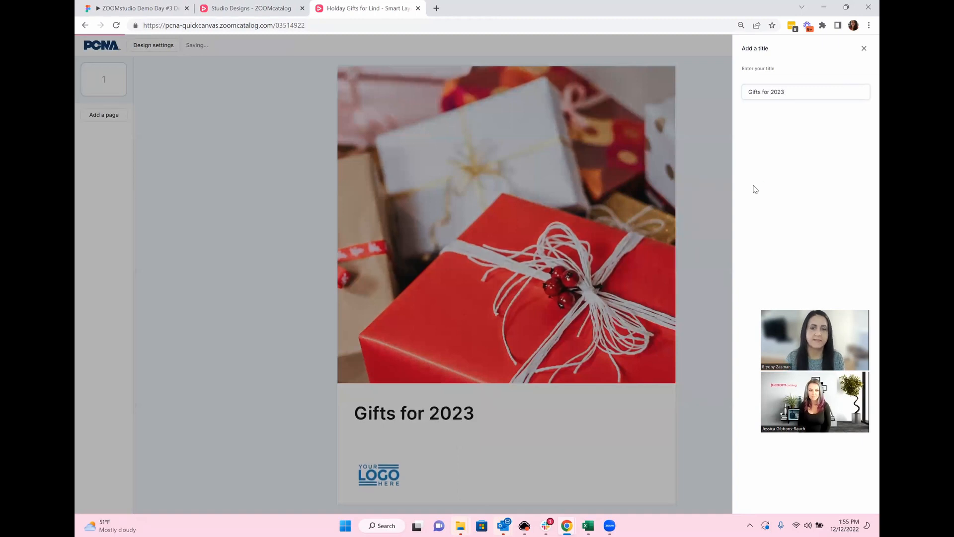
pyautogui.click(657, 387)
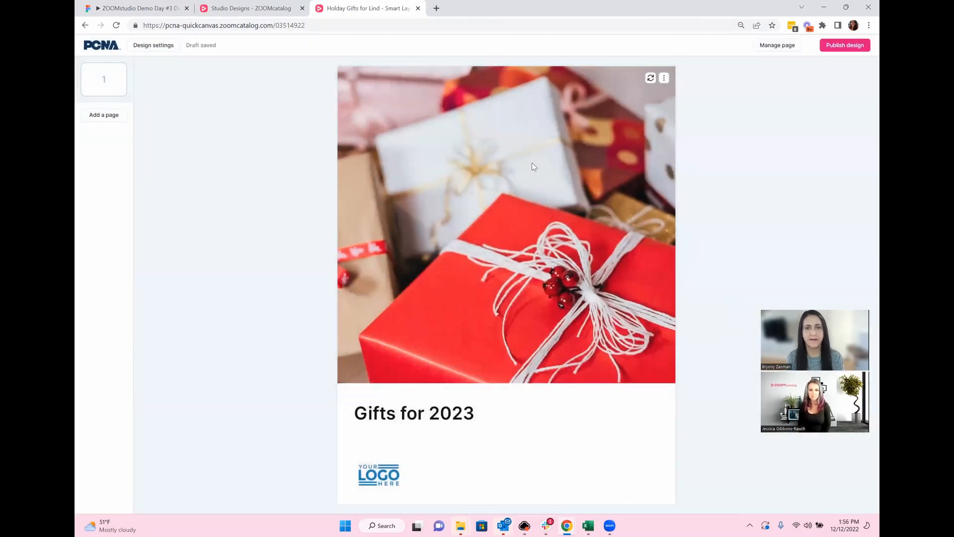
pyautogui.click(104, 117)
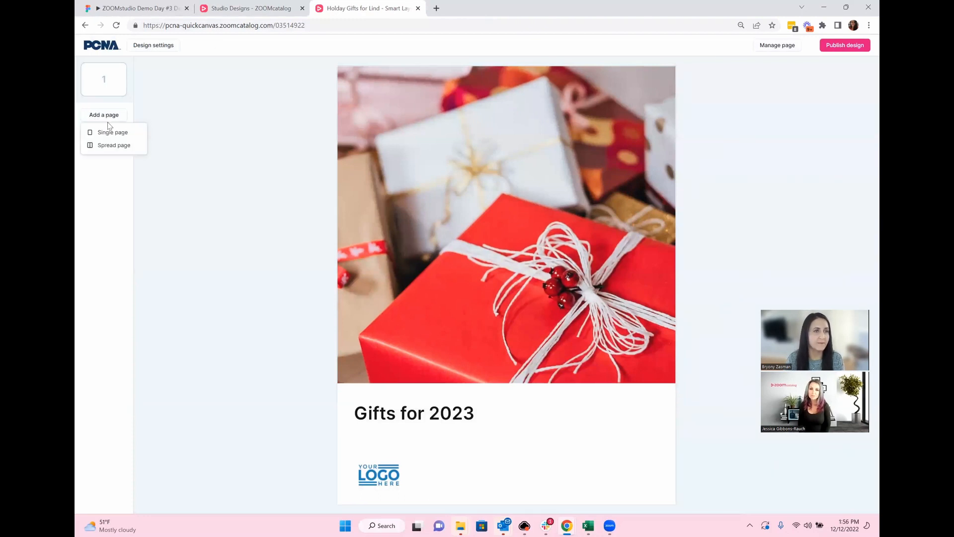
# Step: Add a spread and set its left page to Basic half and half with logos off
pyautogui.click(119, 150)
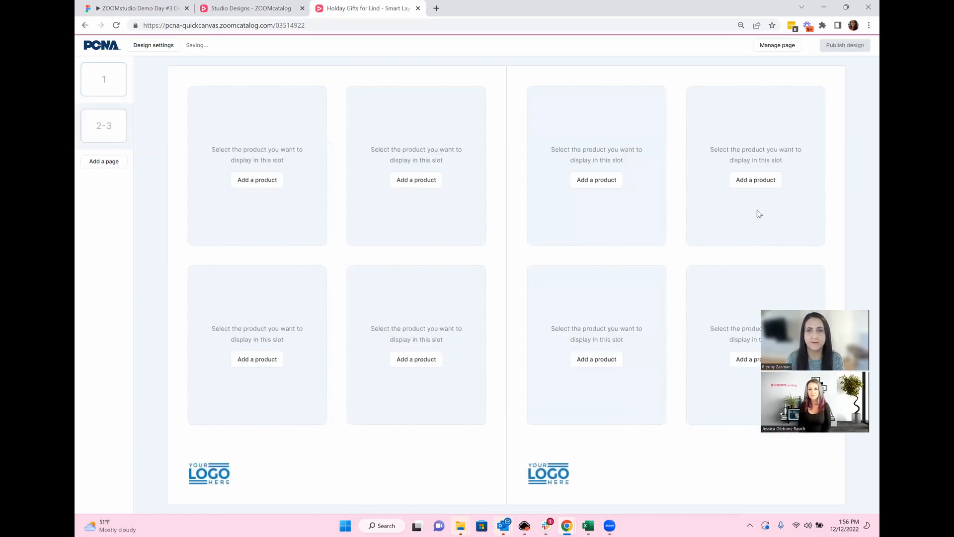
pyautogui.click(774, 48)
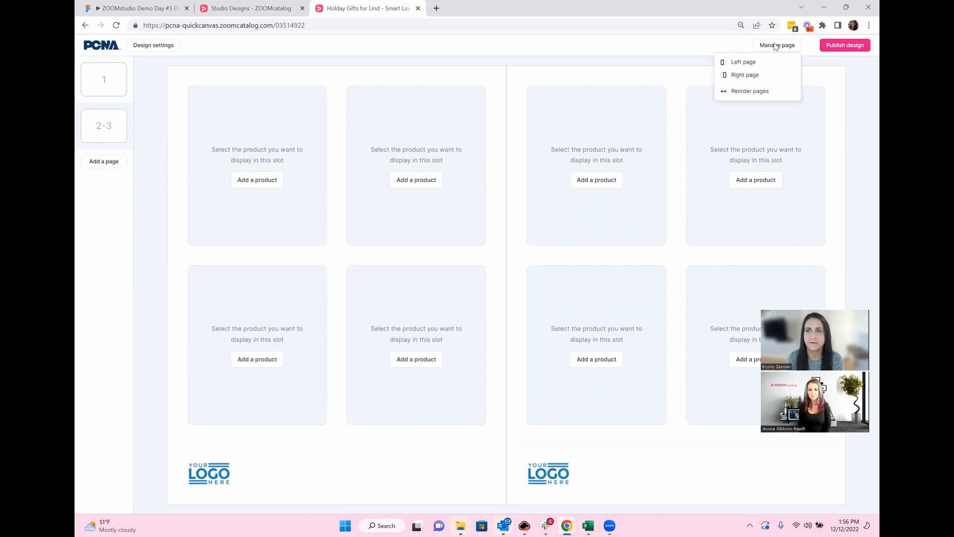
pyautogui.click(750, 63)
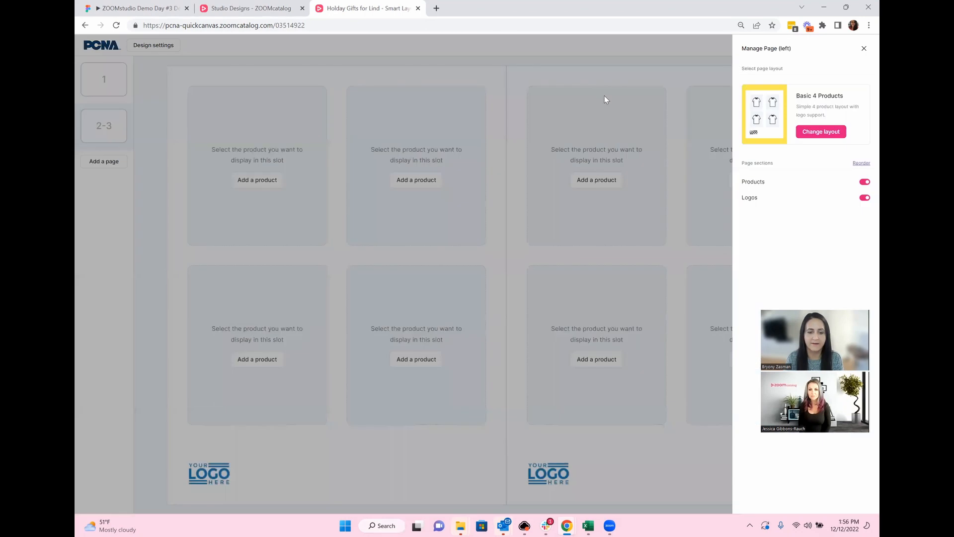
pyautogui.click(827, 133)
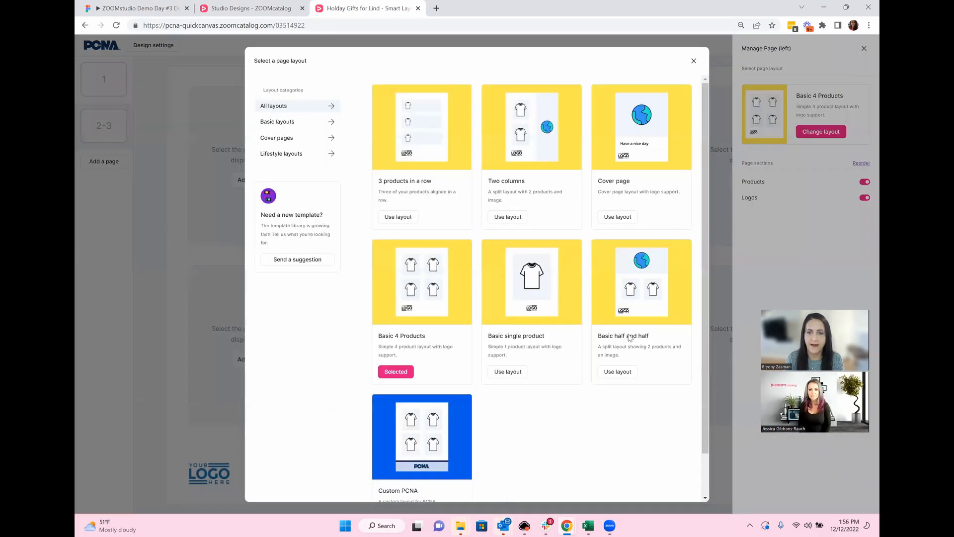
pyautogui.click(618, 374)
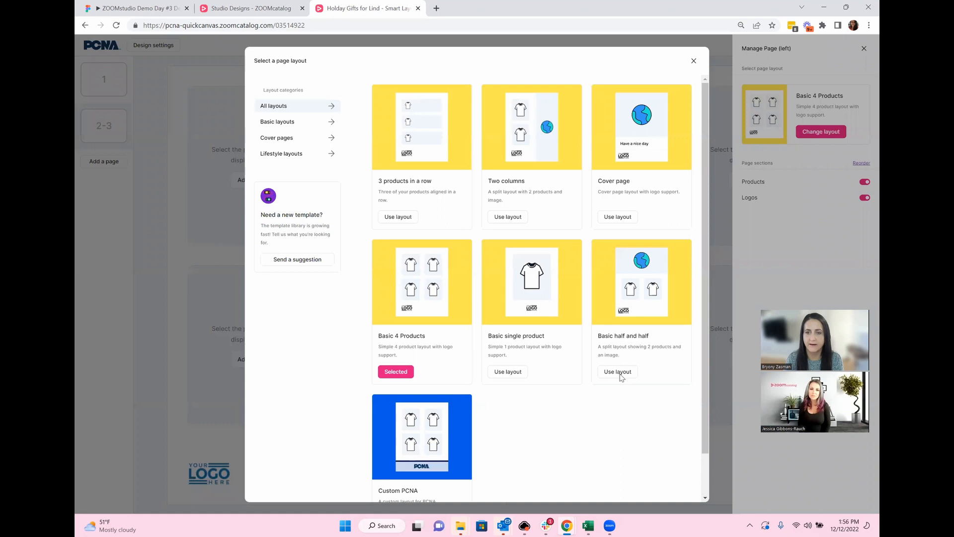
pyautogui.click(864, 214)
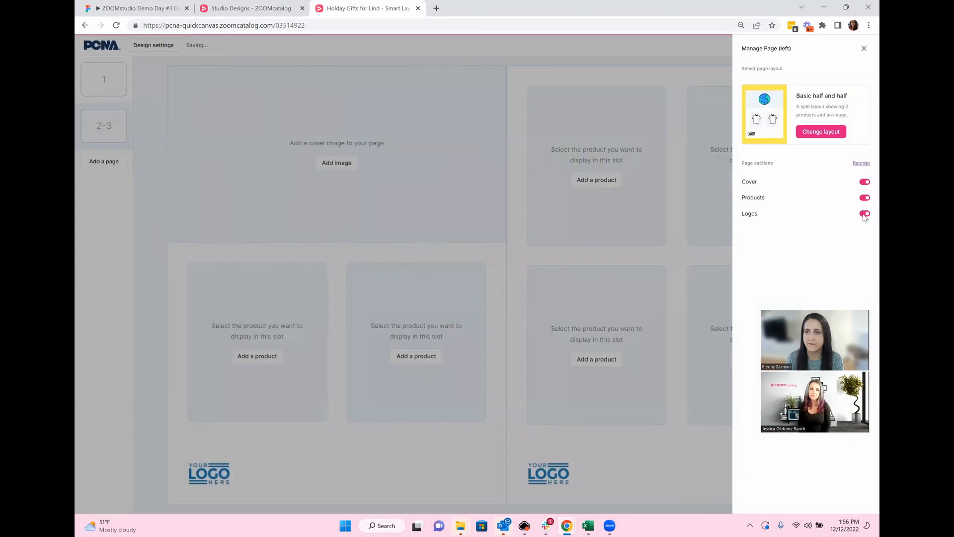
pyautogui.click(523, 313)
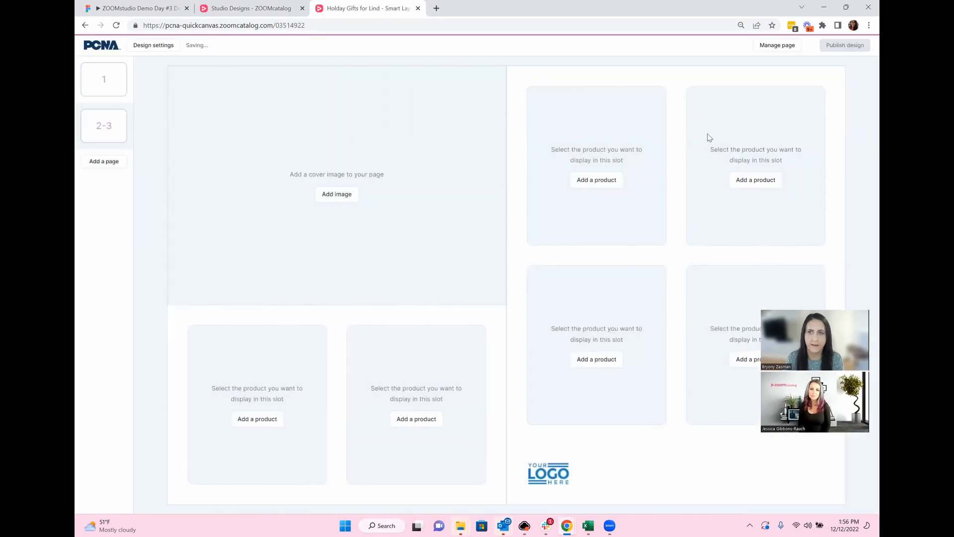
# Step: Set the spread's right page to 3 products in a row with logos off
pyautogui.click(777, 46)
pyautogui.click(751, 76)
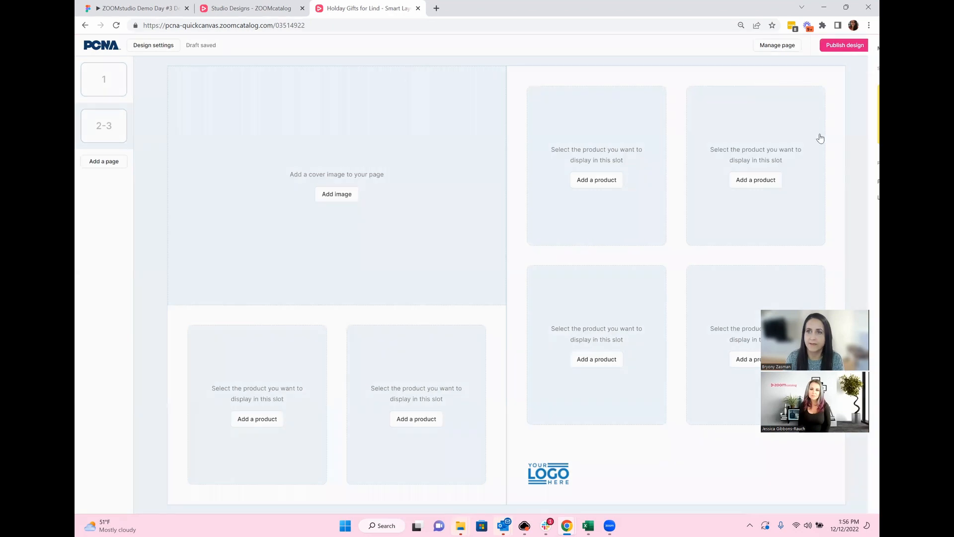
pyautogui.click(821, 132)
pyautogui.click(401, 218)
pyautogui.click(865, 198)
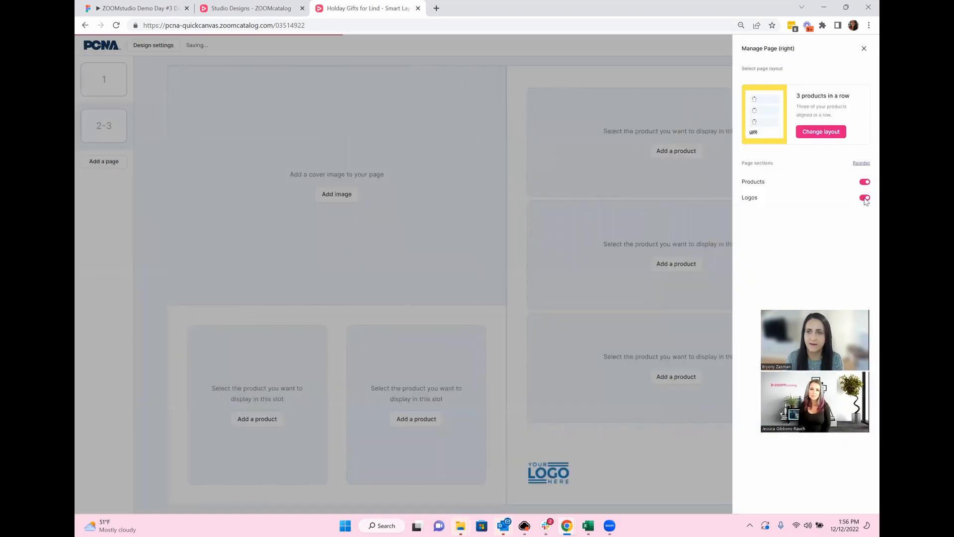
pyautogui.click(545, 332)
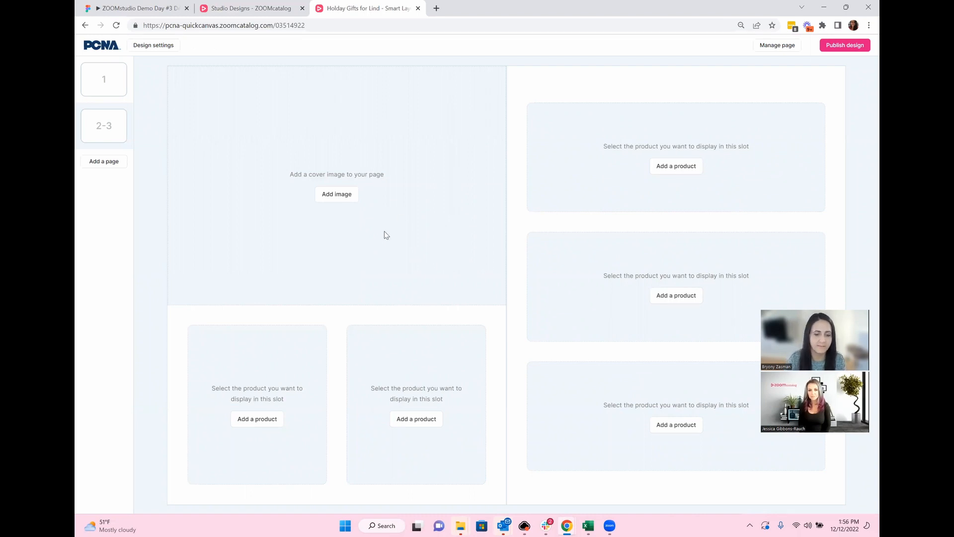
# Step: Search Unsplash for 'christmas' and place the stocking photo in the left page's image slot
pyautogui.click(336, 194)
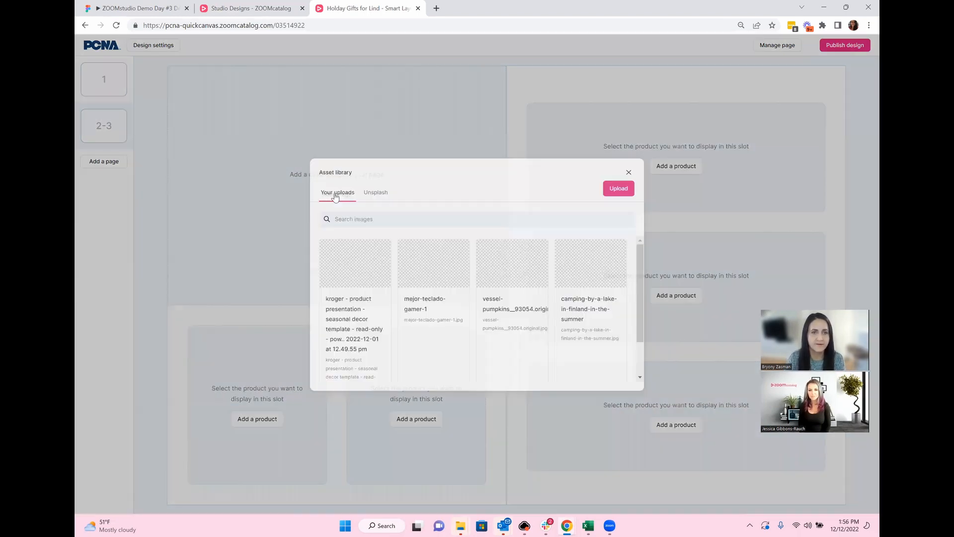
pyautogui.click(376, 193)
pyautogui.moveTo(356, 222); pyautogui.dragTo(320, 212)
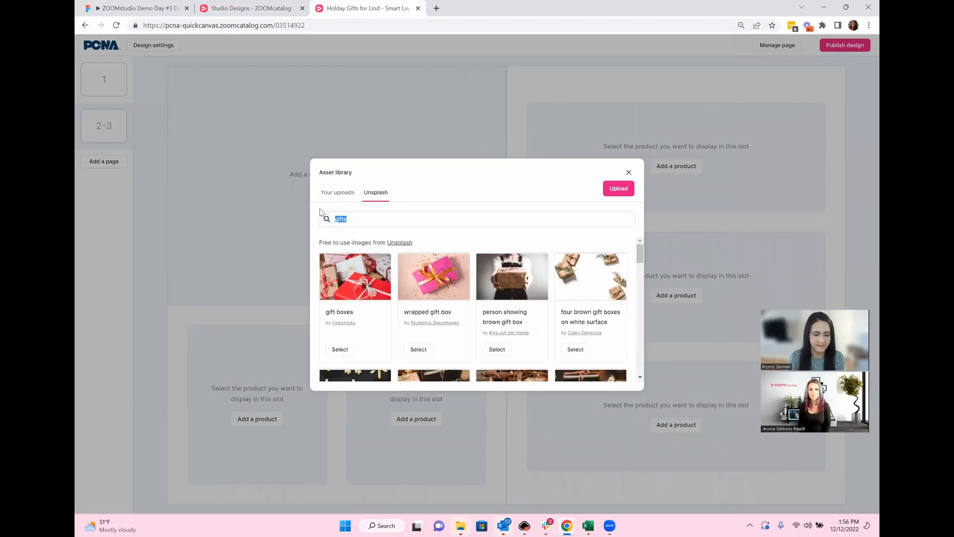
pyautogui.write('christmas')
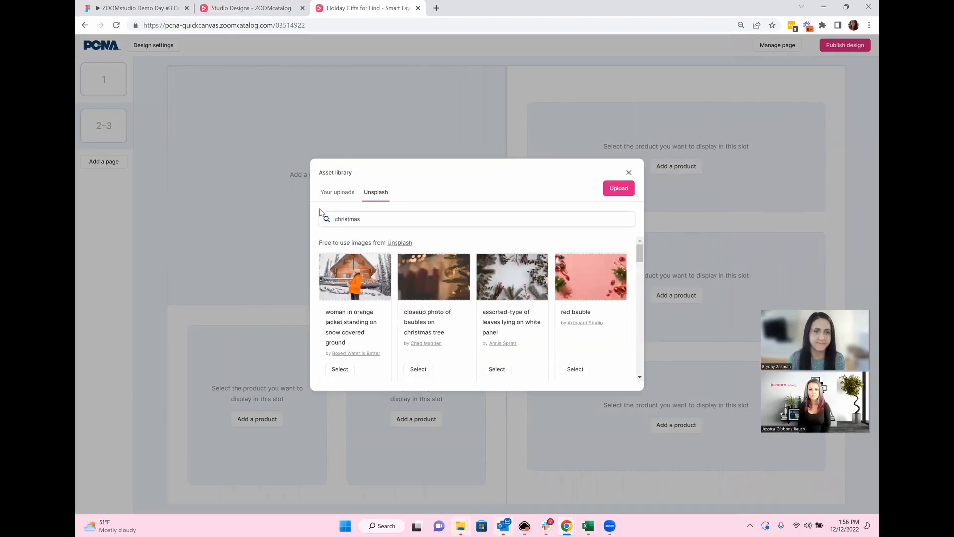
pyautogui.scroll(-2, 509, 295)
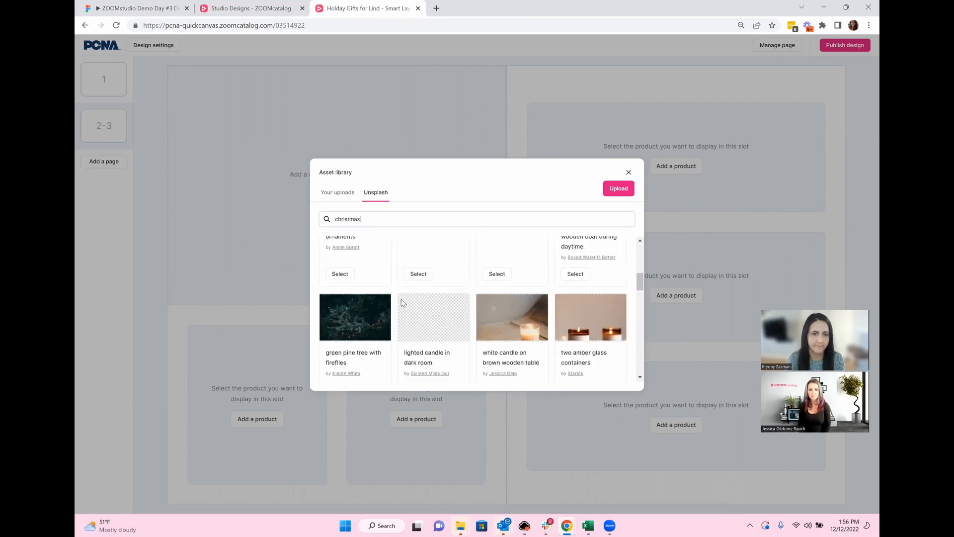
pyautogui.click(341, 272)
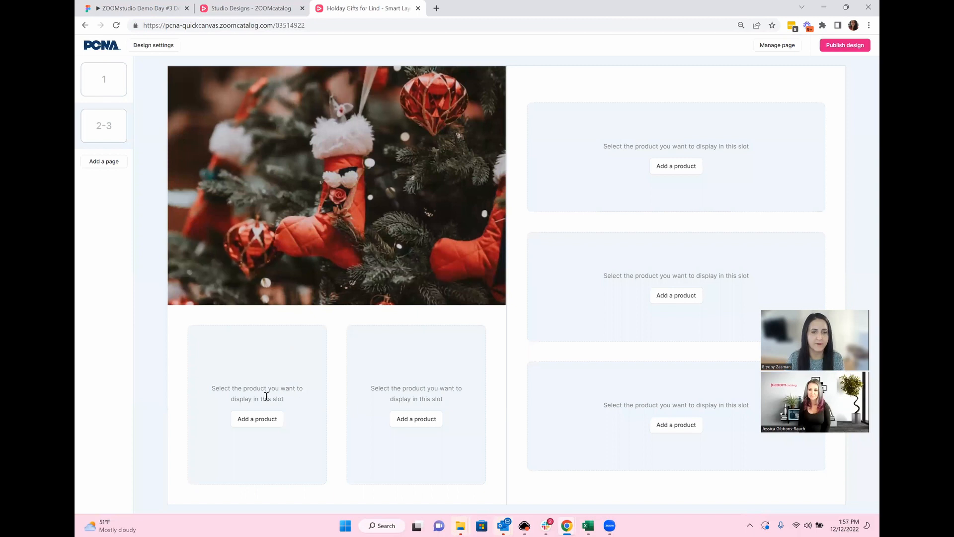
# Step: Add the black Alps and the Thor Copper Vacuum Gift sets to the two bottom slots
pyautogui.click(263, 417)
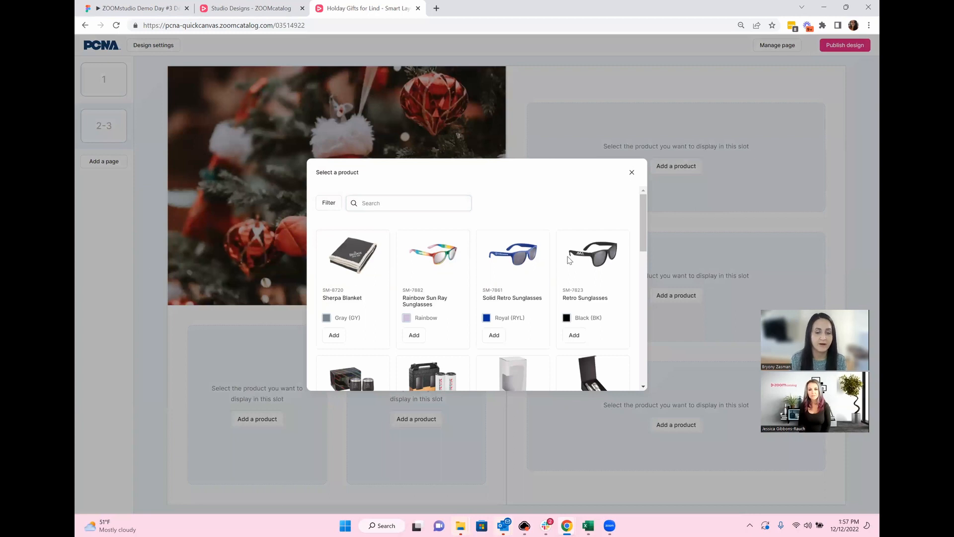
pyautogui.write('gift')
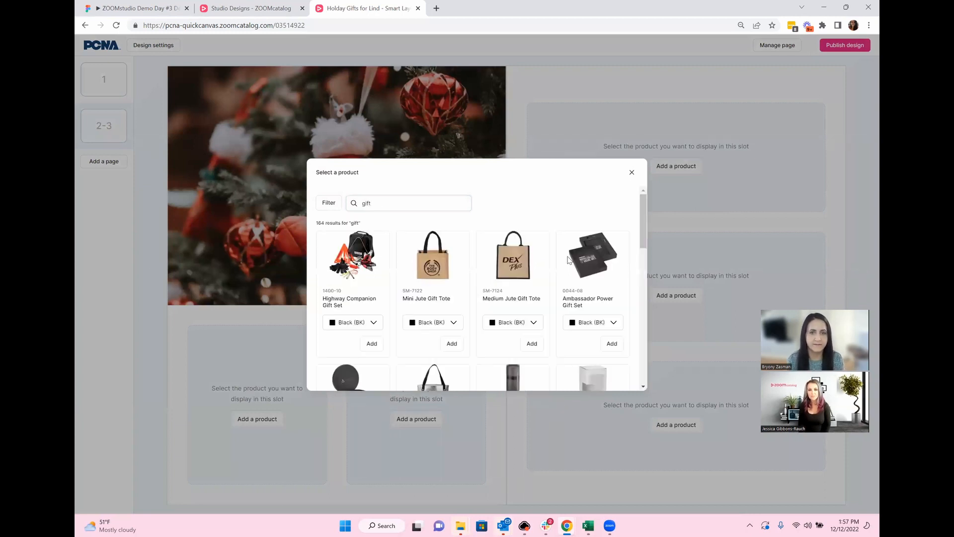
pyautogui.scroll(-3, 577, 311)
pyautogui.scroll(-4, 595, 304)
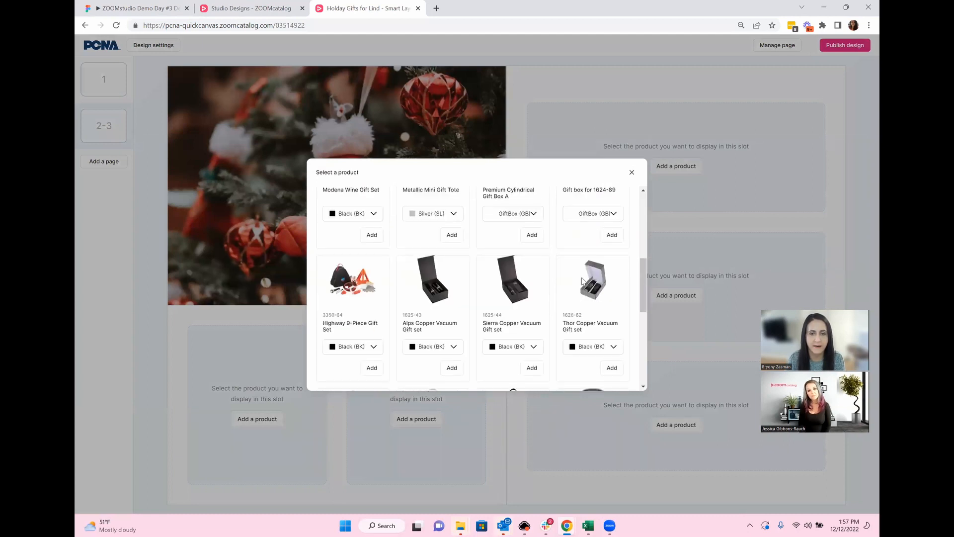
pyautogui.scroll(-1, 575, 276)
pyautogui.click(444, 298)
pyautogui.click(453, 318)
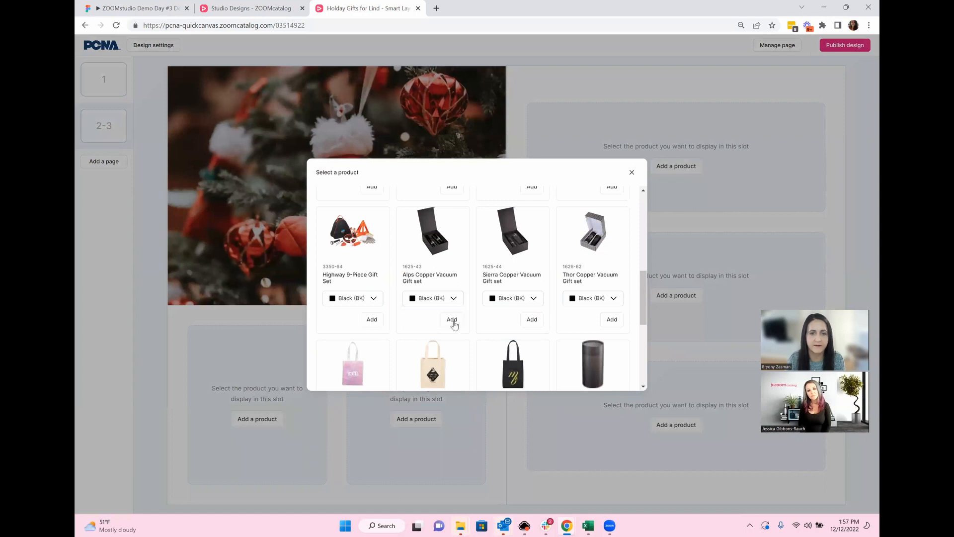
pyautogui.click(452, 320)
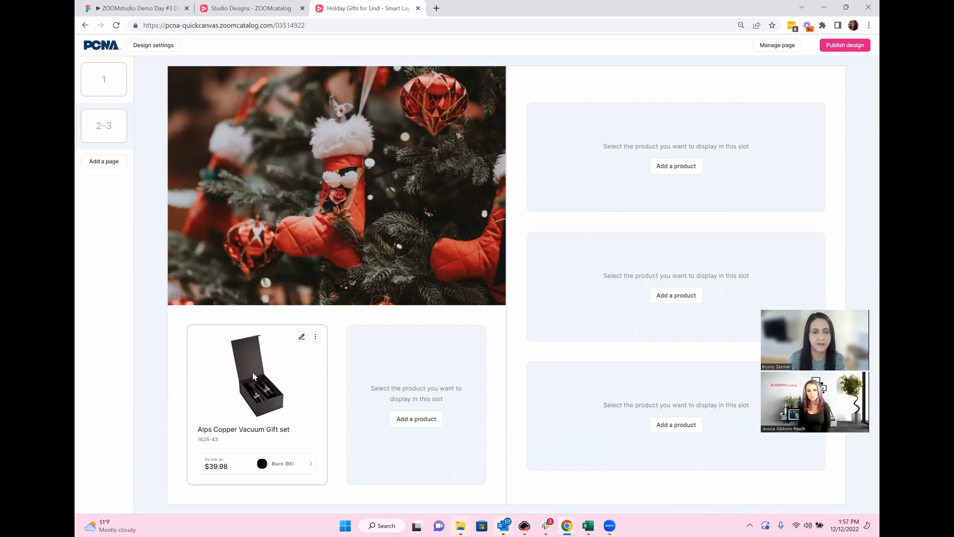
pyautogui.click(416, 418)
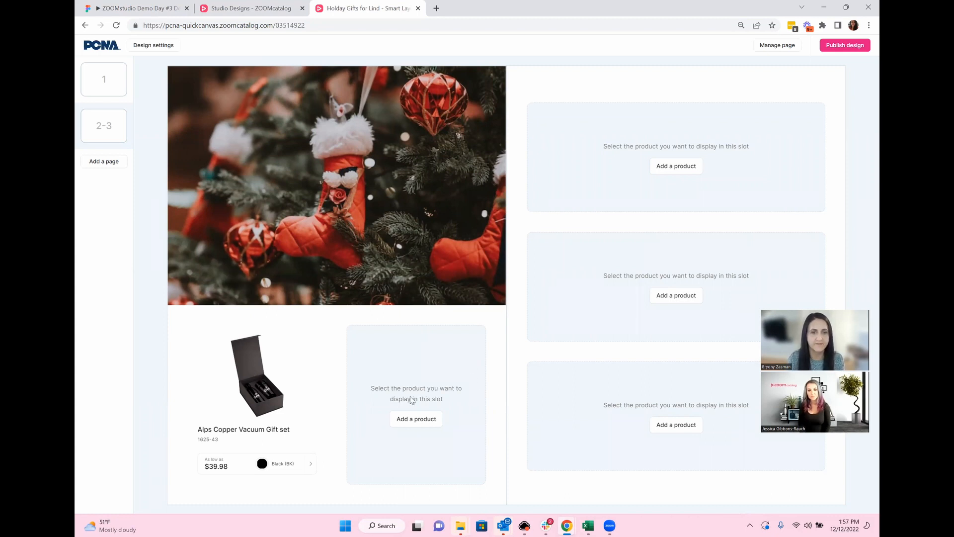
pyautogui.scroll(-1, 538, 300)
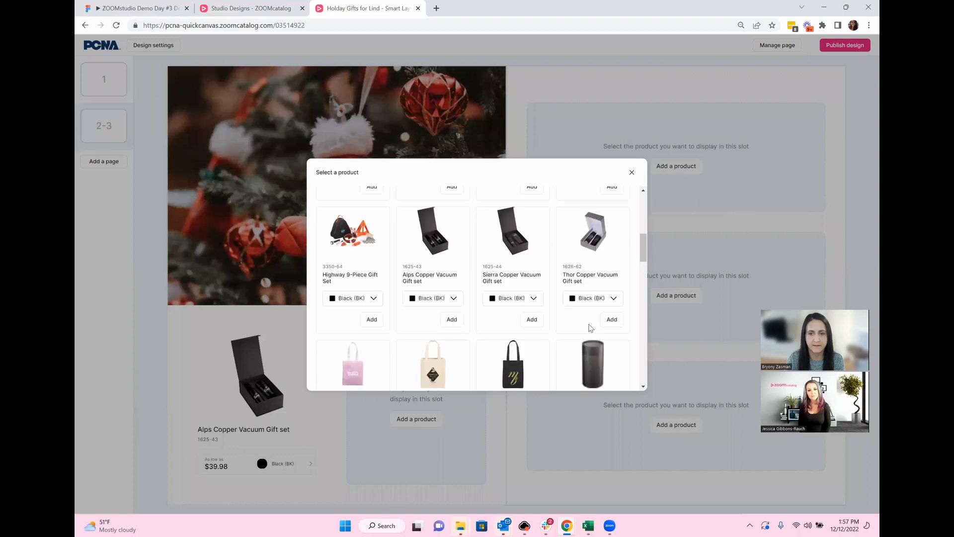
pyautogui.click(611, 319)
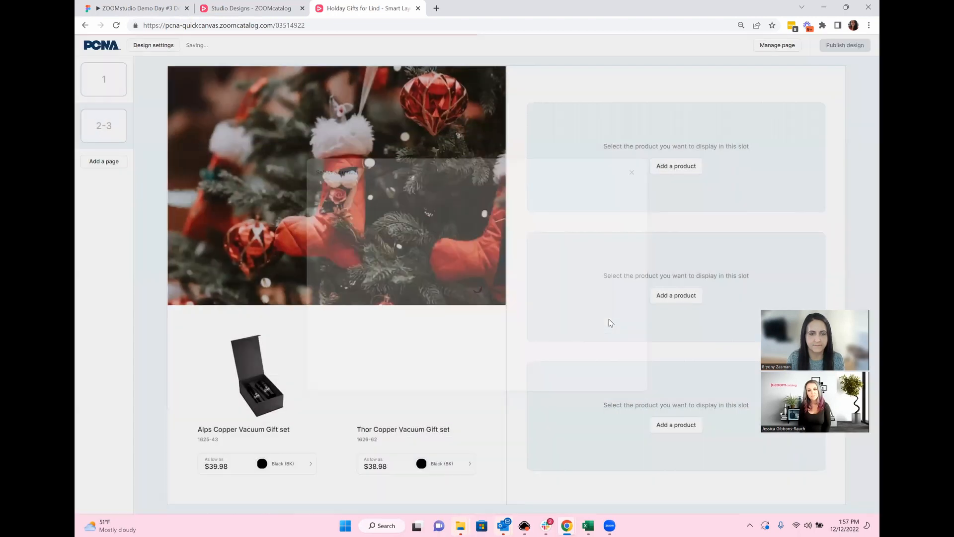
# Step: Add the Marlborough, Corzo Cup and Valhalla gift sets to the right page's slots
pyautogui.click(666, 174)
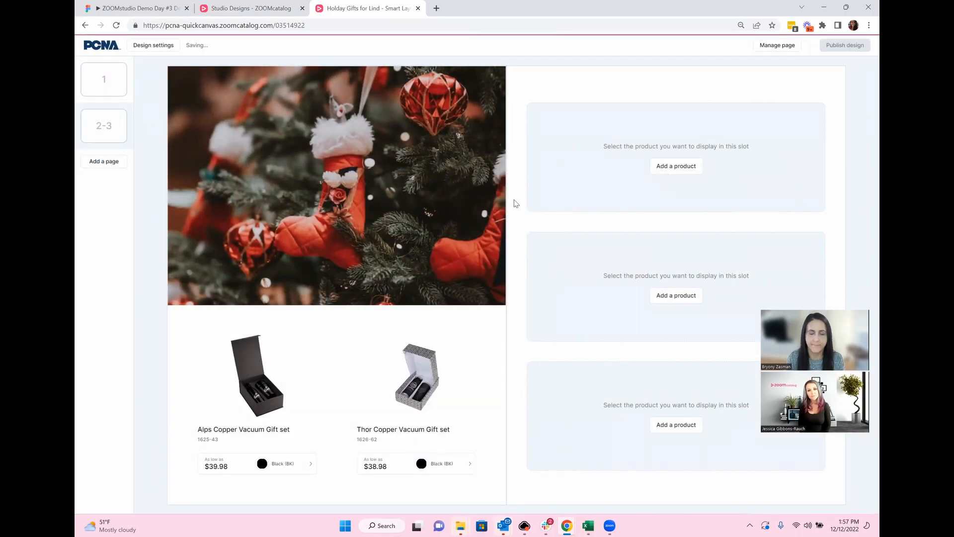
pyautogui.scroll(-5, 516, 282)
pyautogui.scroll(-5, 515, 282)
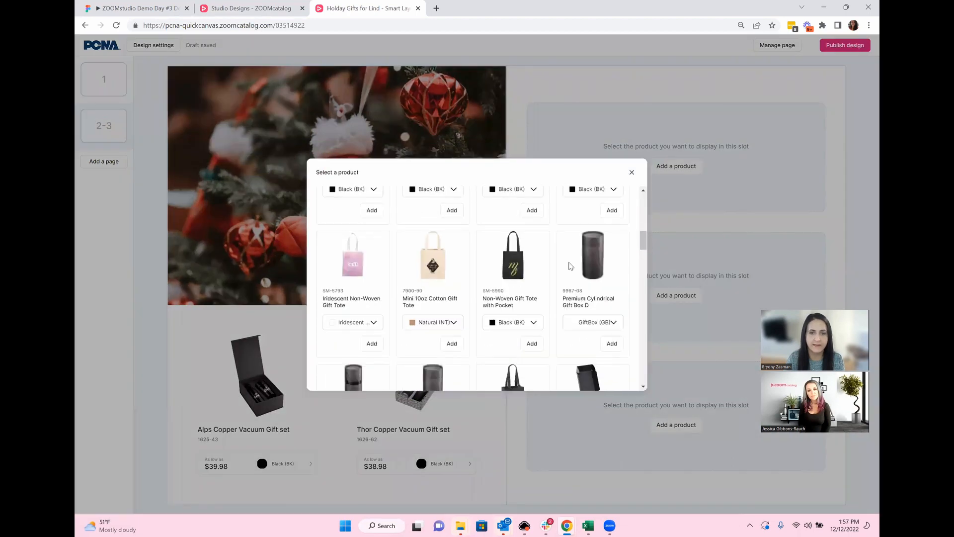
pyautogui.click(614, 342)
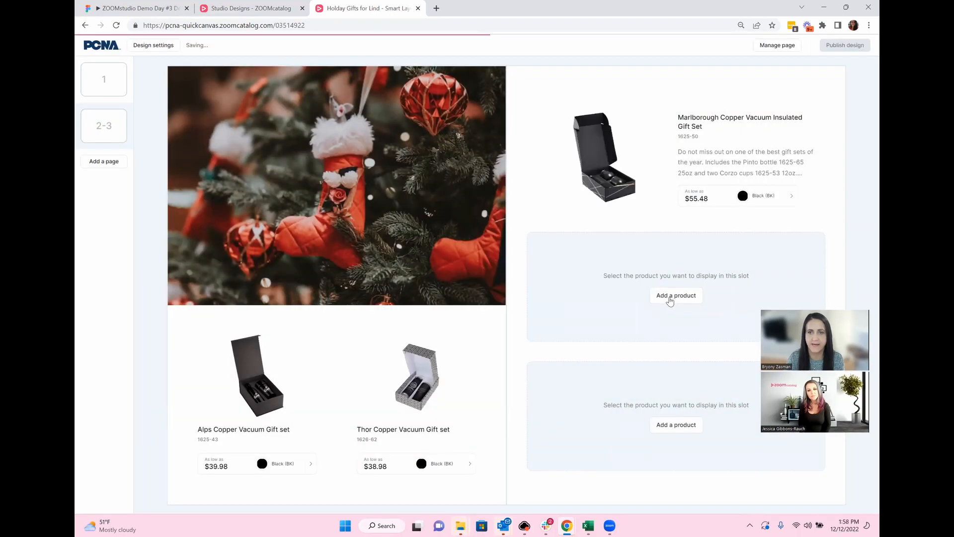
pyautogui.click(429, 308)
pyautogui.scroll(-5, 531, 288)
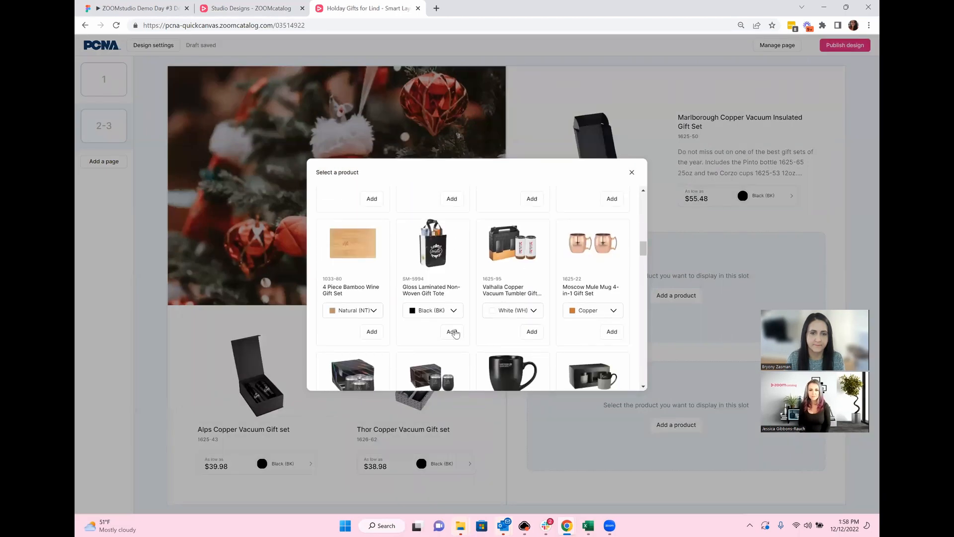
pyautogui.scroll(-2, 455, 332)
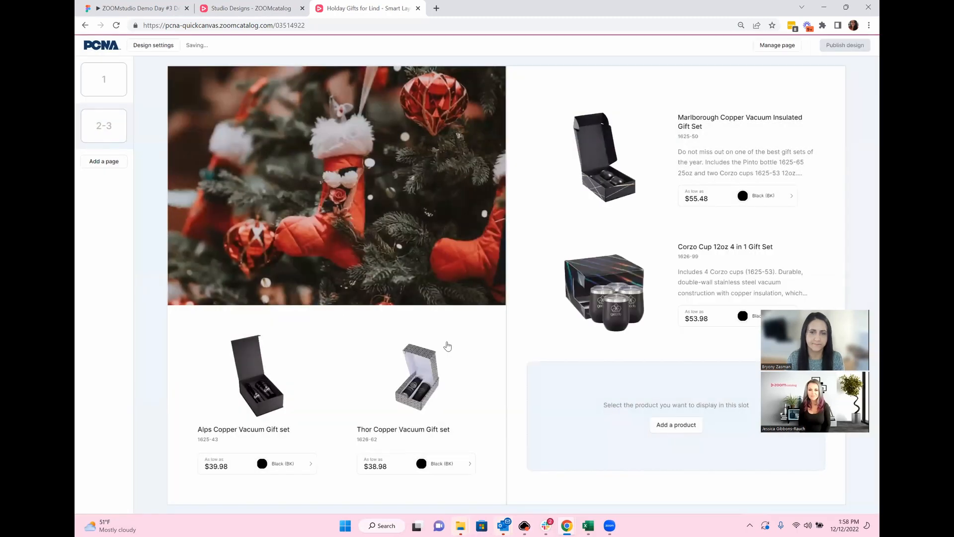
pyautogui.click(472, 324)
pyautogui.scroll(-3, 497, 318)
pyautogui.scroll(-10, 515, 313)
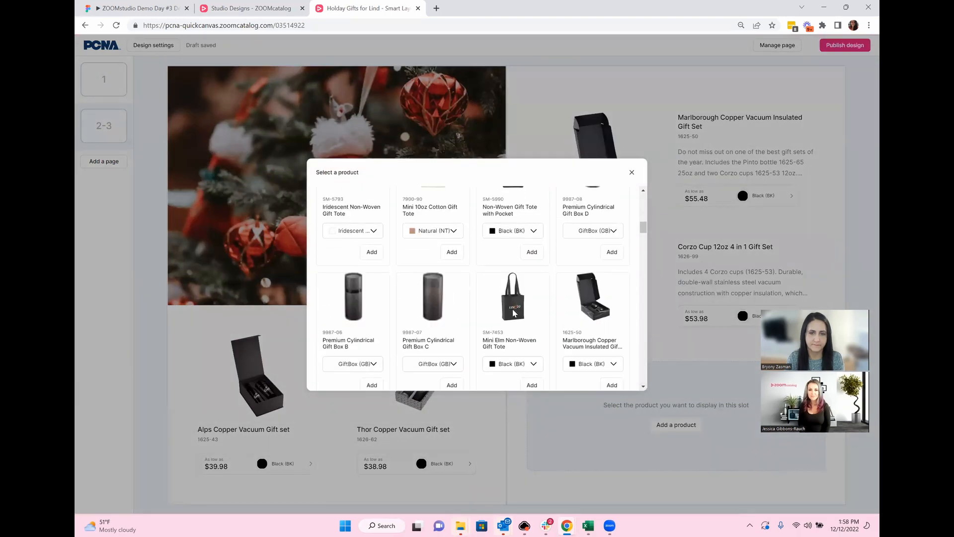
pyautogui.click(530, 380)
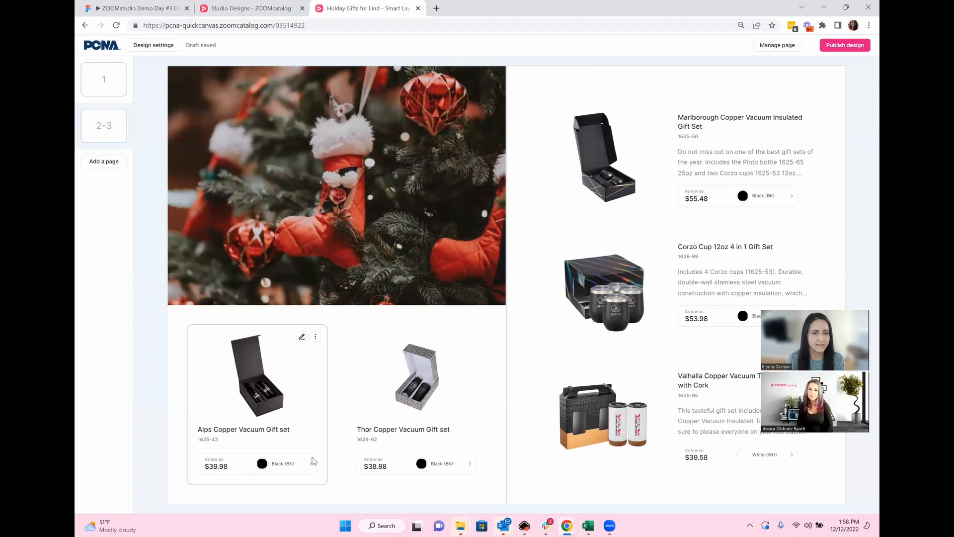
pyautogui.click(302, 338)
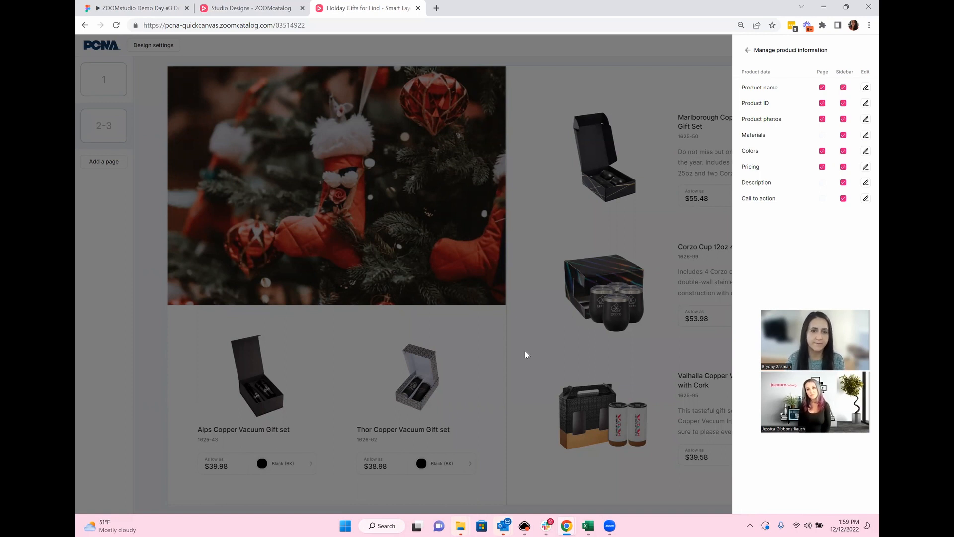
pyautogui.click(404, 318)
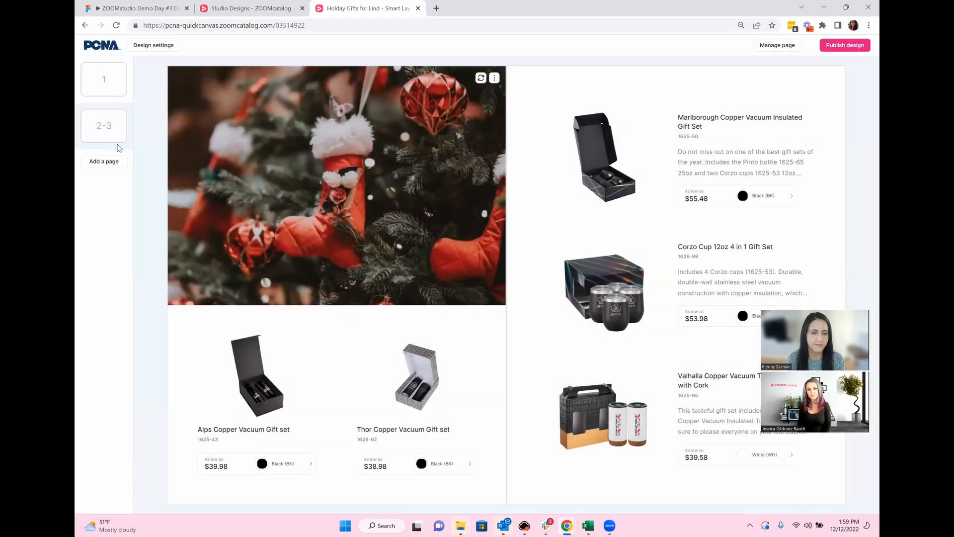
# Step: Add a 4–5 spread and reorder its left page so the cover section precedes the products
pyautogui.click(105, 164)
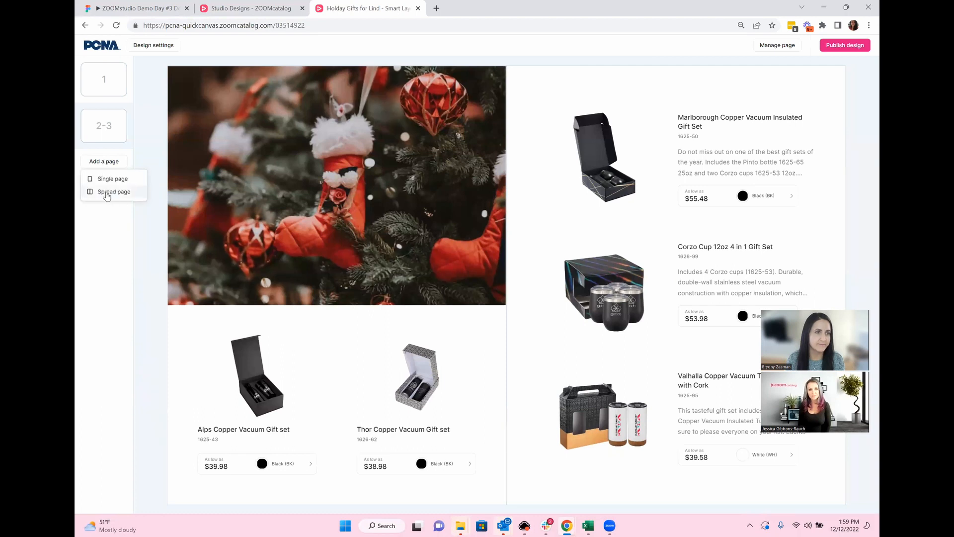
pyautogui.click(110, 193)
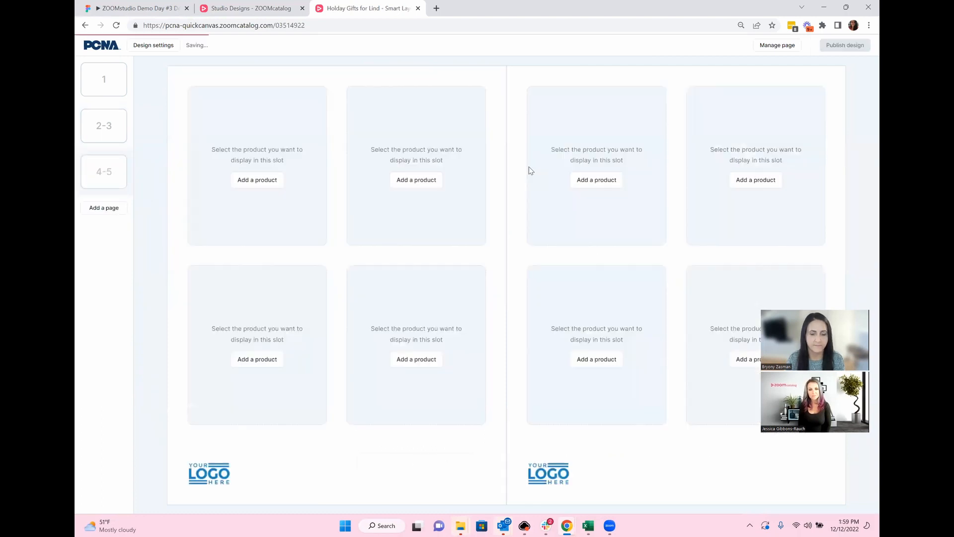
pyautogui.click(773, 47)
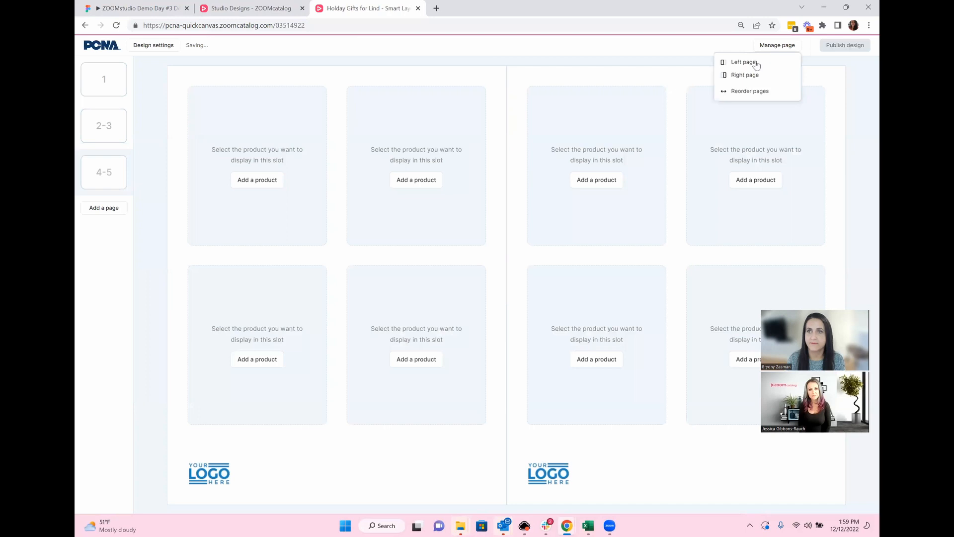
pyautogui.click(744, 62)
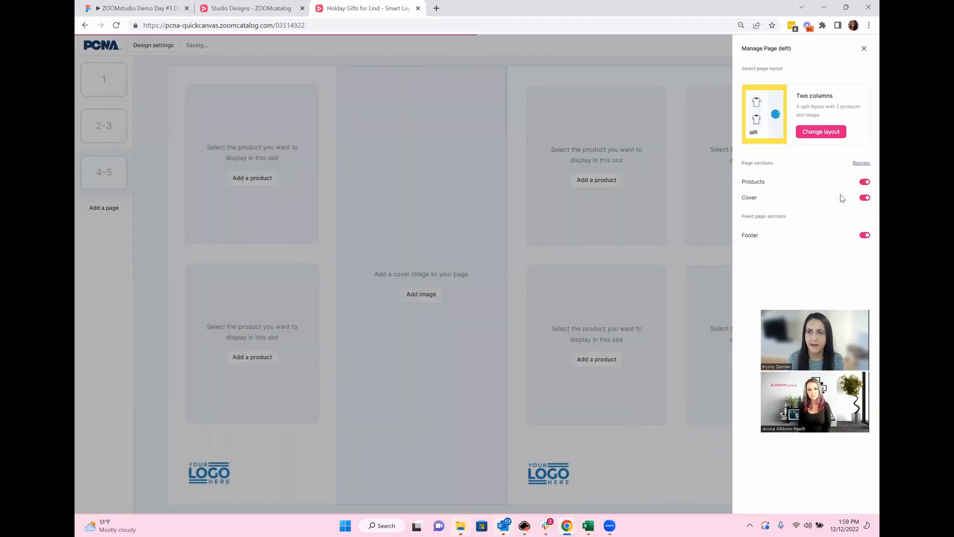
pyautogui.click(860, 164)
pyautogui.moveTo(865, 182); pyautogui.dragTo(865, 203)
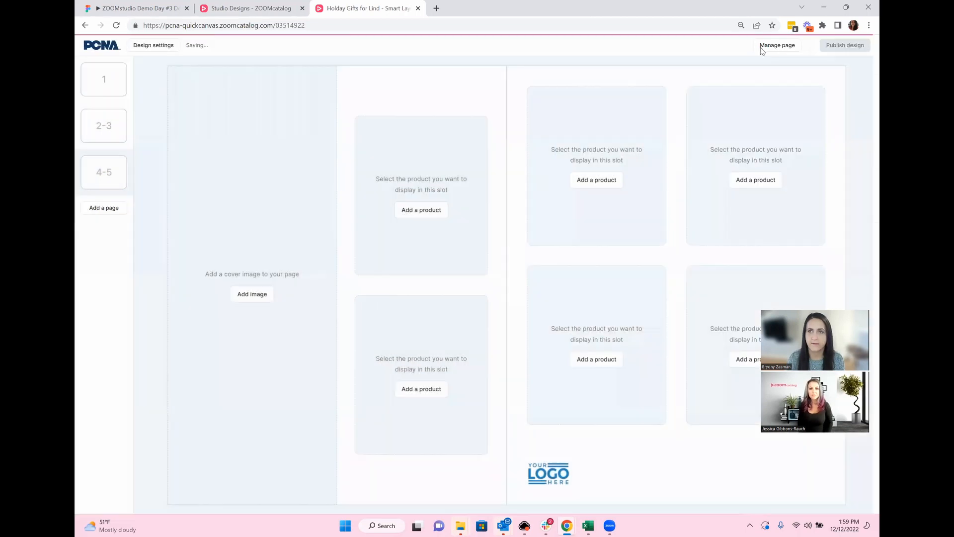
# Step: Change the right page's layout to Basic single product
pyautogui.click(763, 49)
pyautogui.click(763, 78)
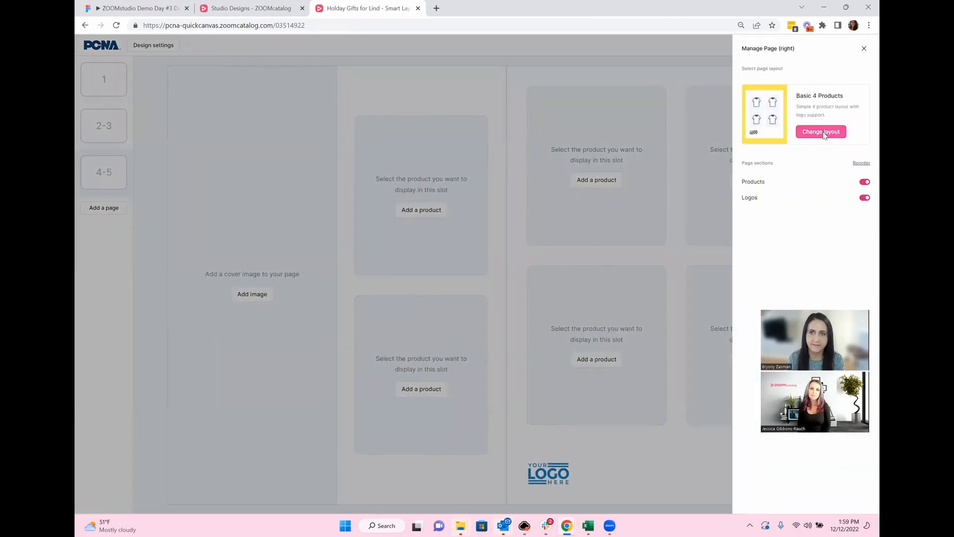
pyautogui.click(822, 132)
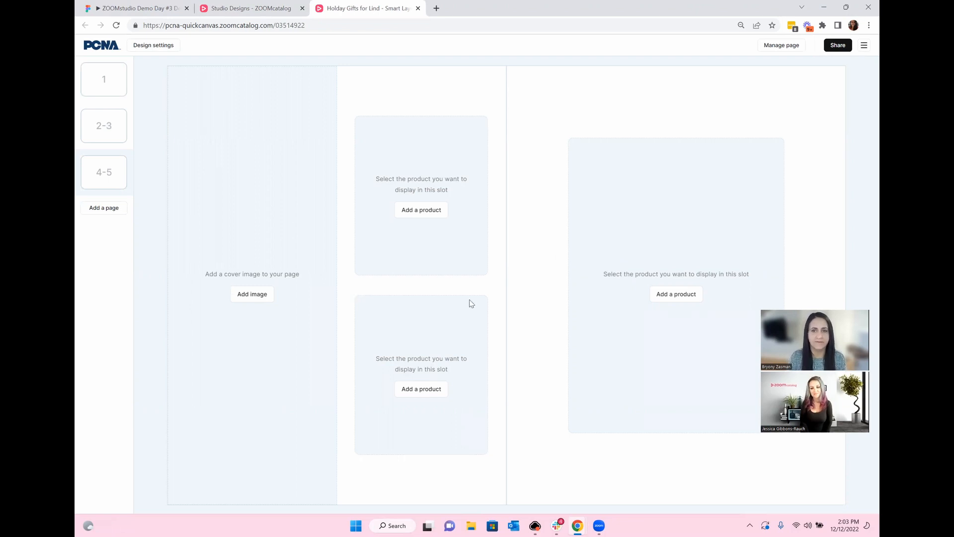
# Step: Place the Unsplash man-in-sunglasses photo on the left page and shift it left within its frame
pyautogui.click(252, 297)
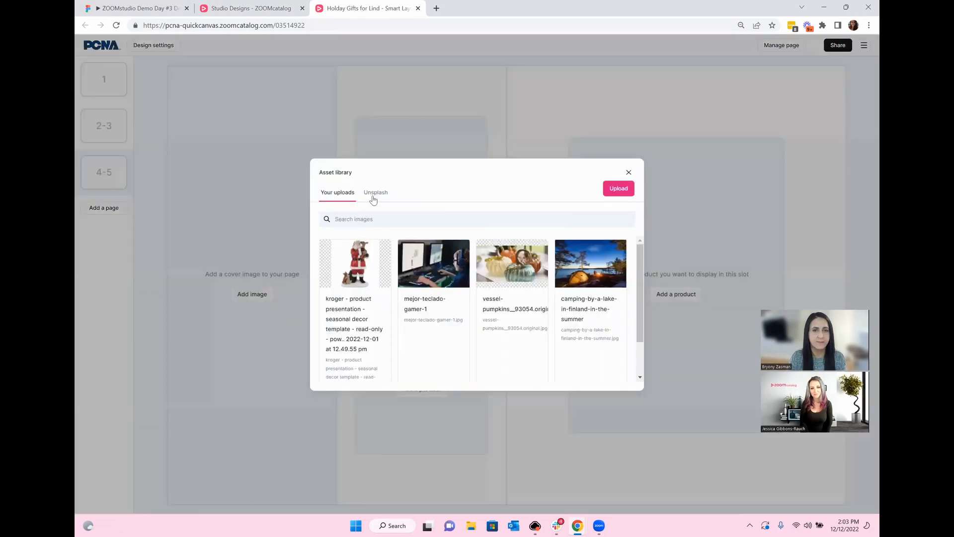
pyautogui.click(373, 197)
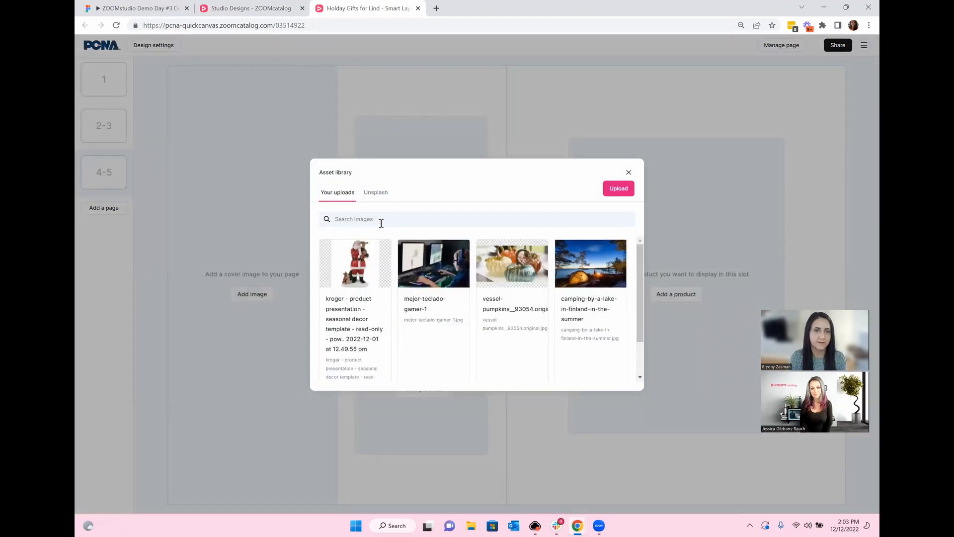
pyautogui.doubleClick(354, 219)
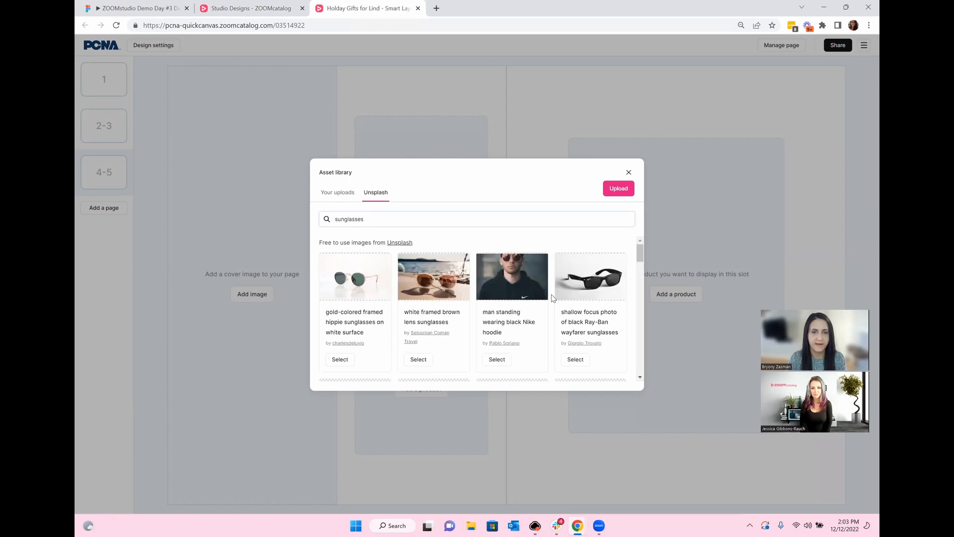
pyautogui.scroll(-3, 553, 298)
pyautogui.scroll(-2, 554, 300)
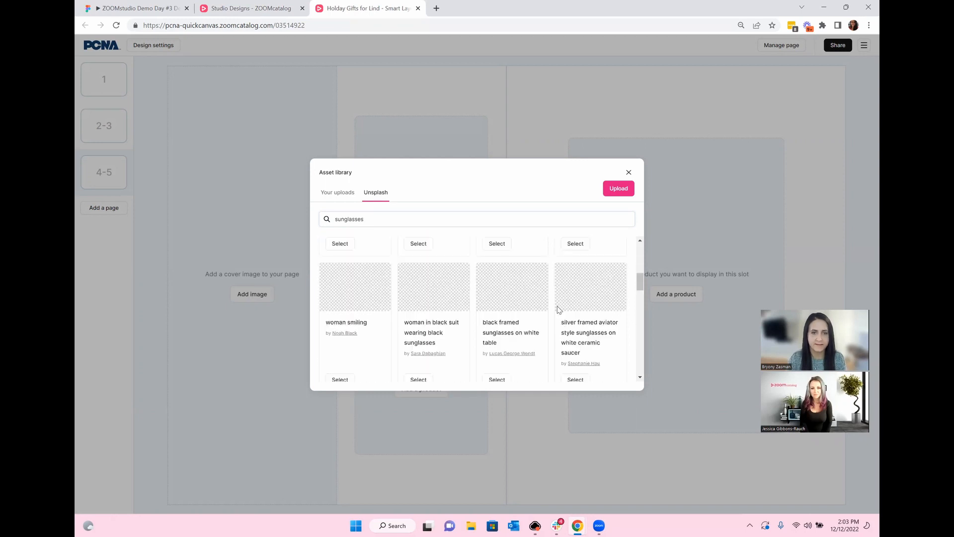
pyautogui.scroll(-2, 559, 309)
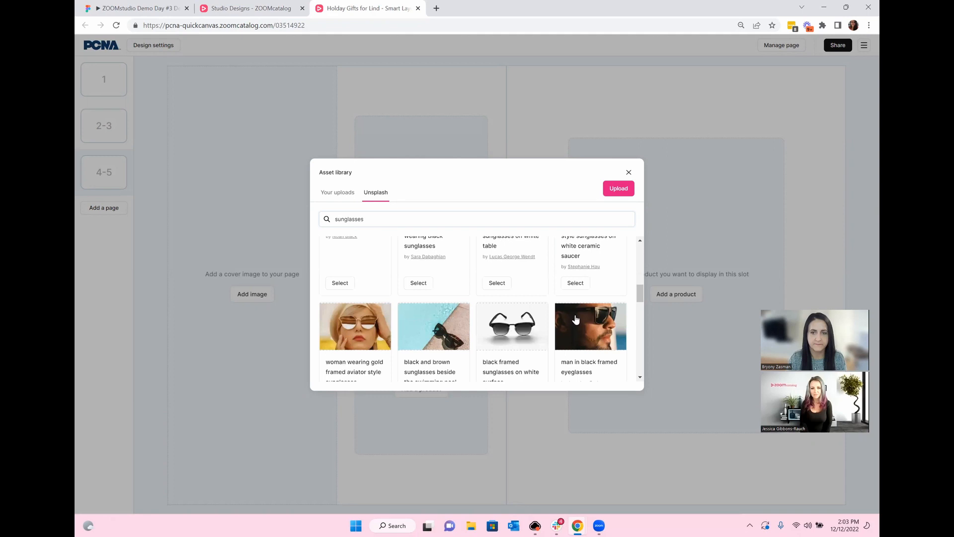
pyautogui.scroll(-2, 575, 316)
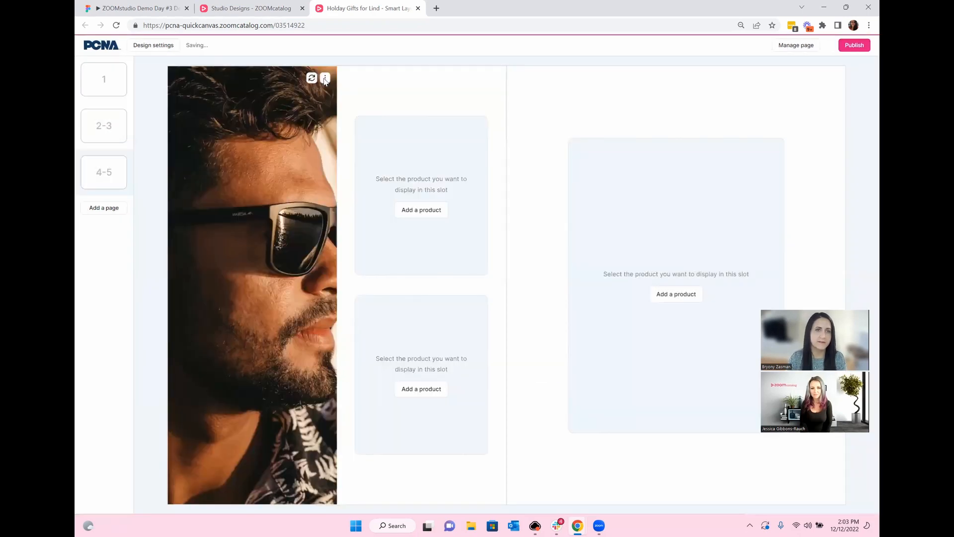
pyautogui.click(325, 79)
pyautogui.moveTo(284, 222); pyautogui.dragTo(261, 219)
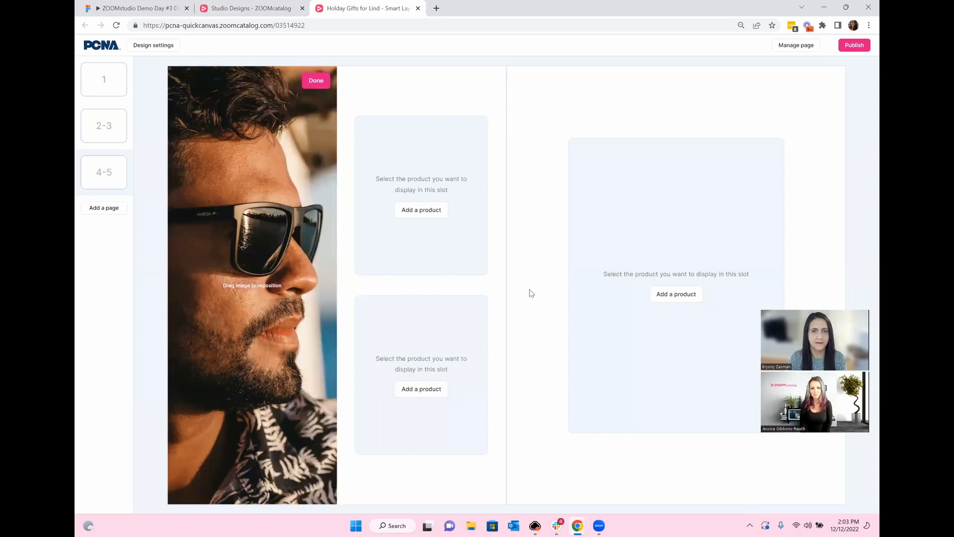
pyautogui.click(531, 293)
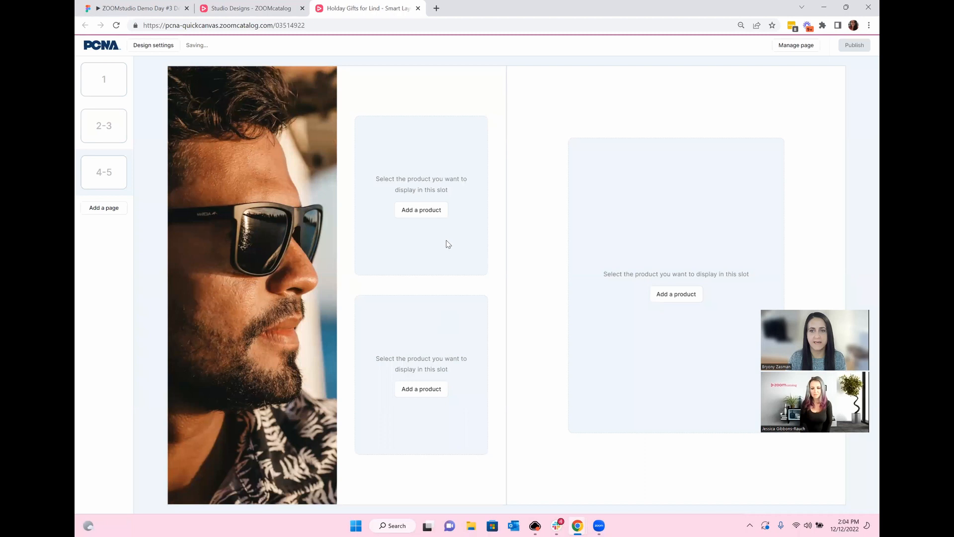
# Step: Search 'sunglasses' and place blue Retro Sunglasses in the top slot
pyautogui.click(398, 213)
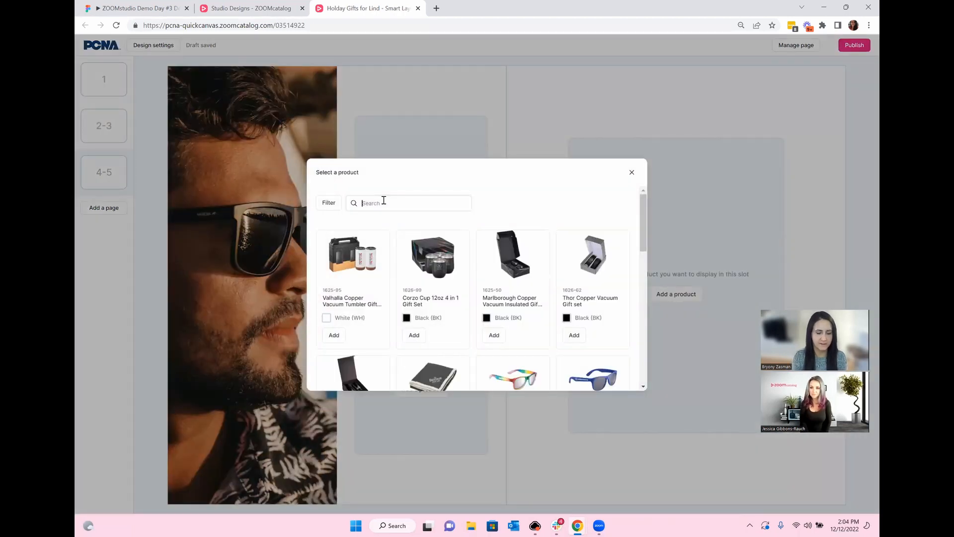
pyautogui.write('sunglasses')
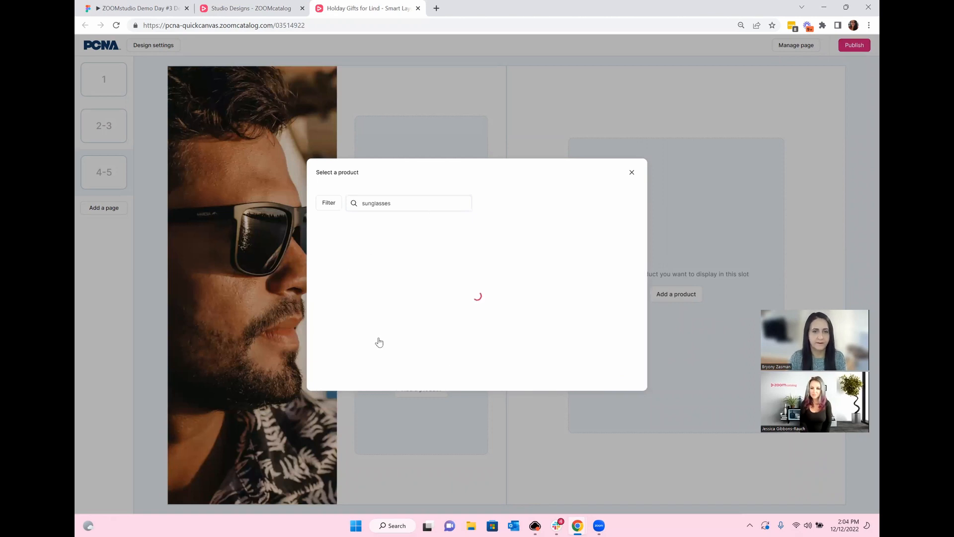
pyautogui.click(371, 319)
pyautogui.click(381, 344)
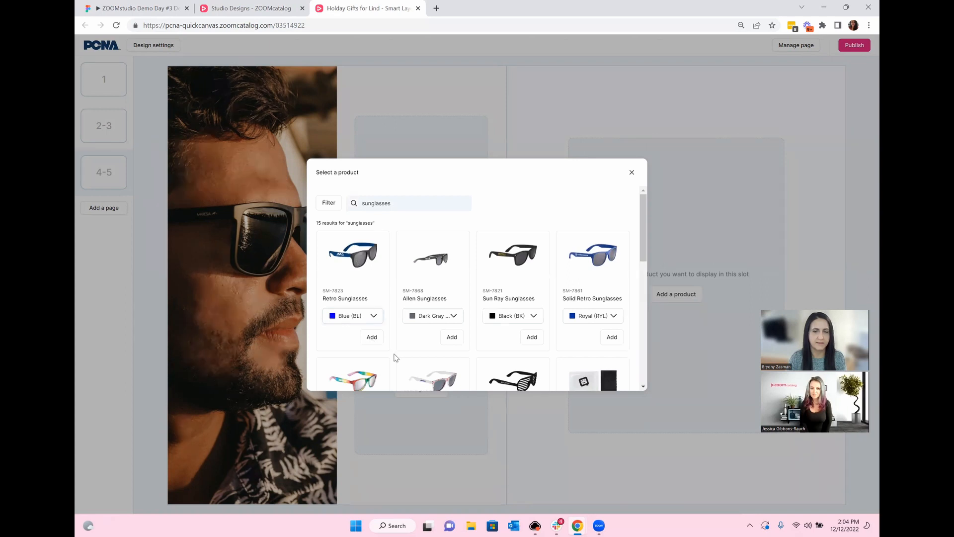
pyautogui.click(371, 337)
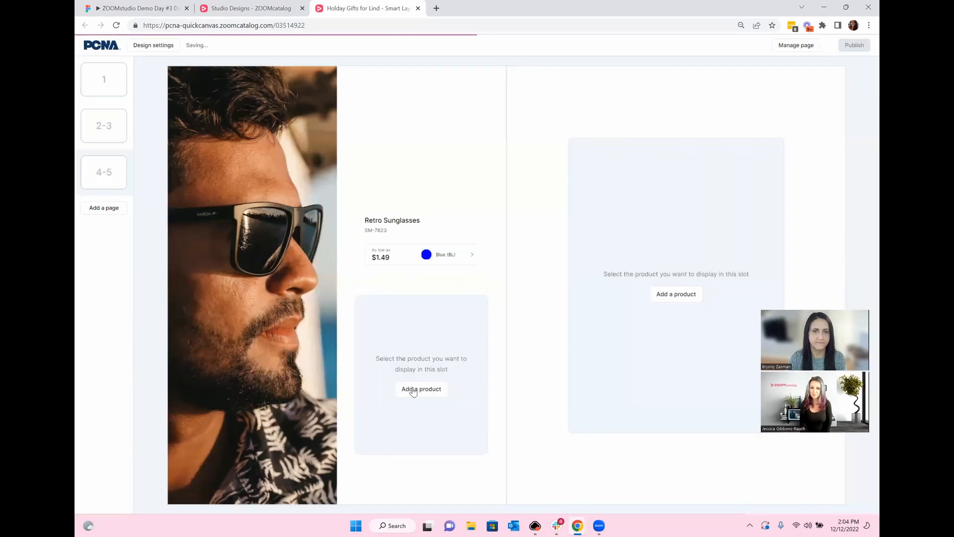
# Step: Place black Sun Ray Sunglasses in the lower slot
pyautogui.click(603, 315)
pyautogui.click(596, 317)
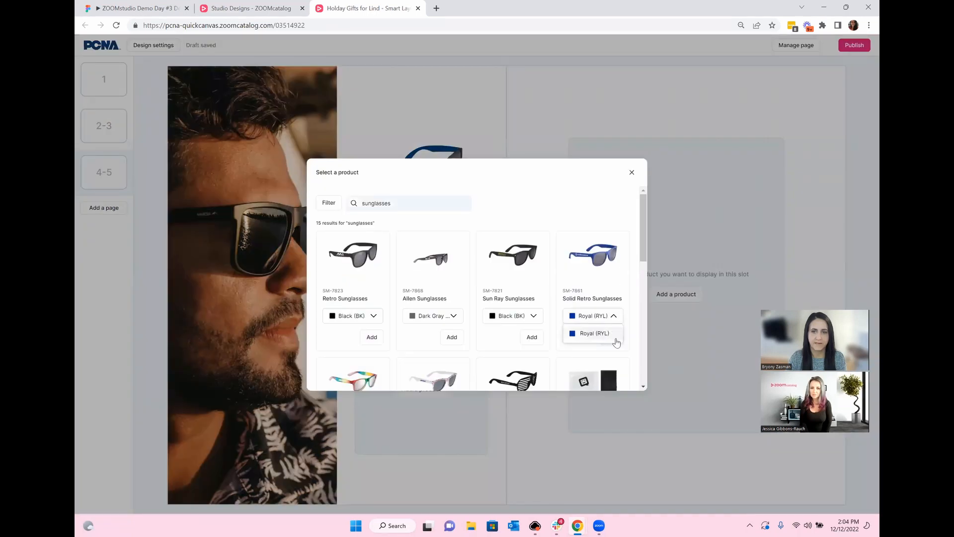
pyautogui.click(533, 339)
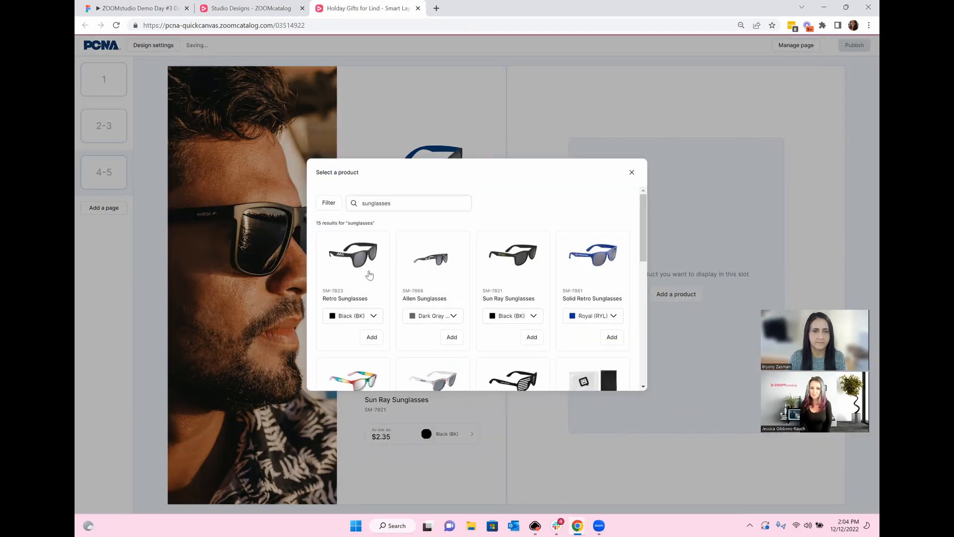
pyautogui.scroll(-4, 367, 277)
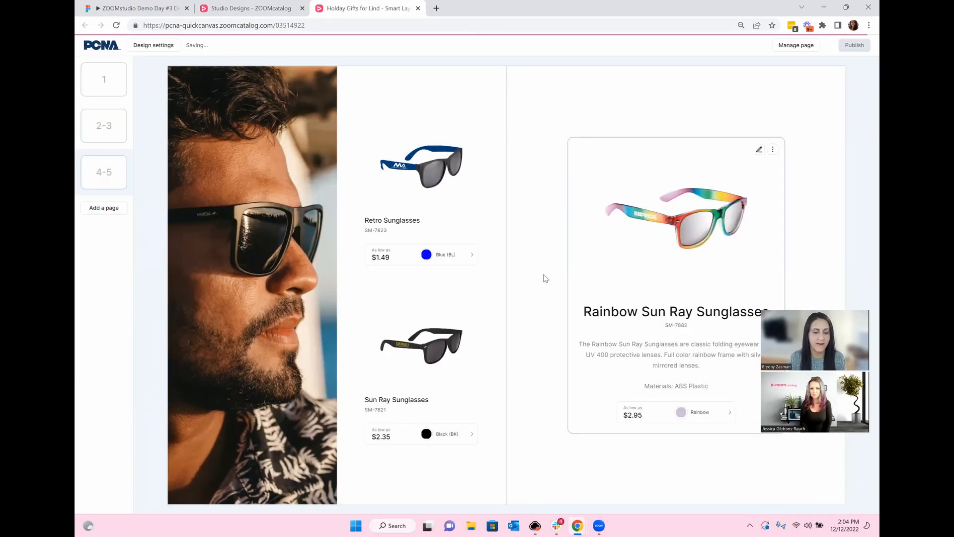
pyautogui.click(106, 214)
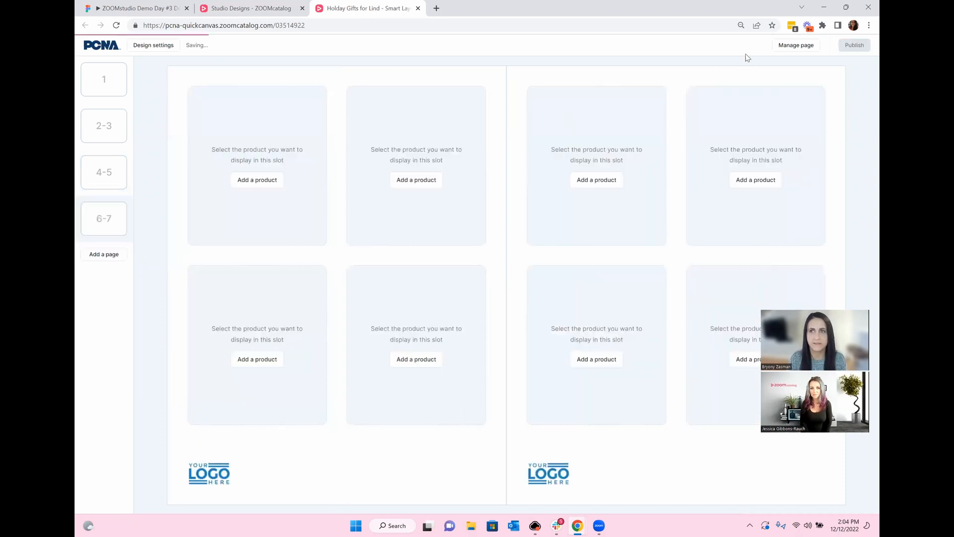
# Step: Switch the 6–7 spread's left page to the Cover page layout with logos turned off
pyautogui.click(797, 47)
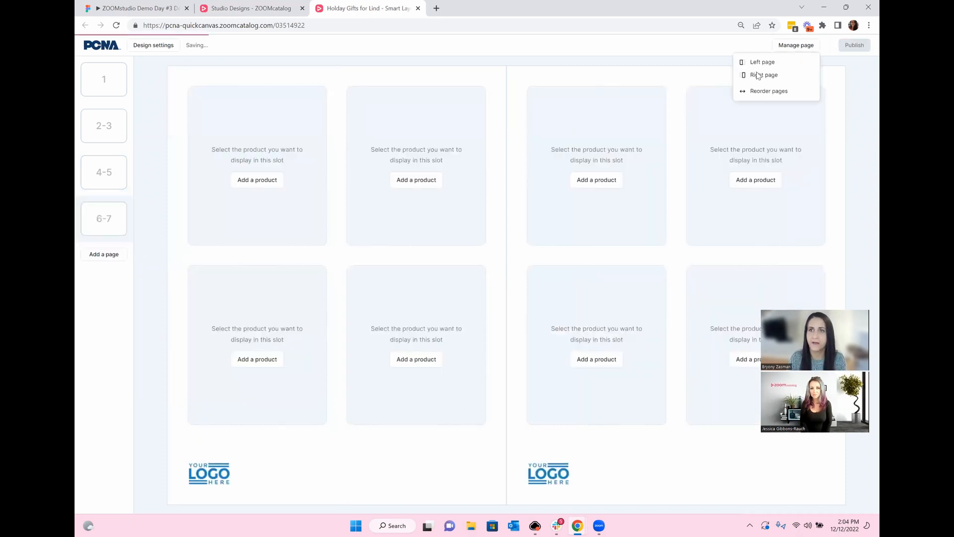
pyautogui.click(819, 137)
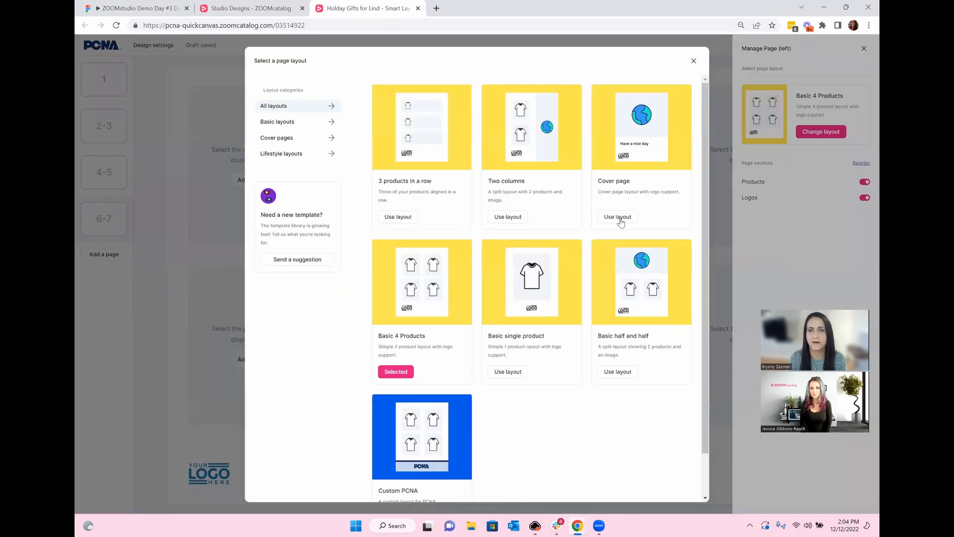
pyautogui.click(617, 217)
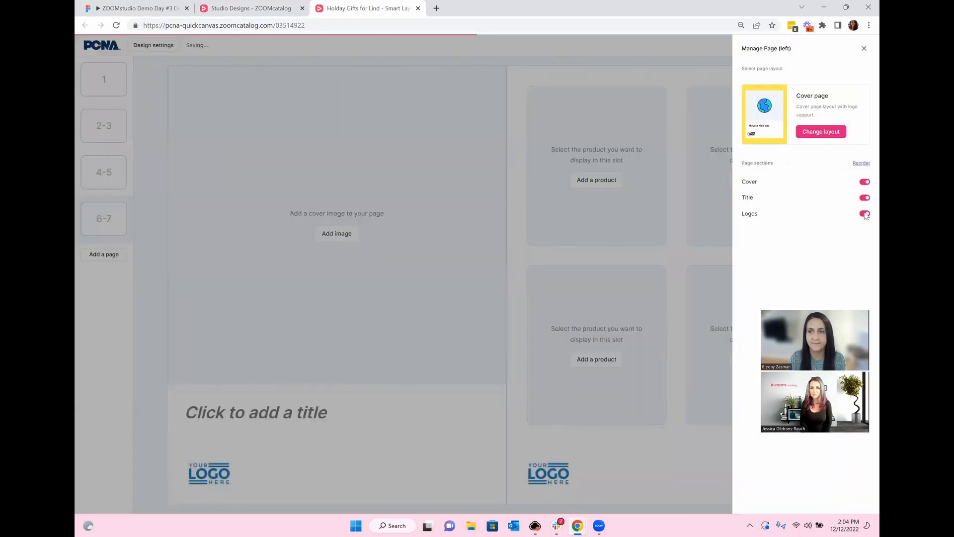
pyautogui.click(666, 251)
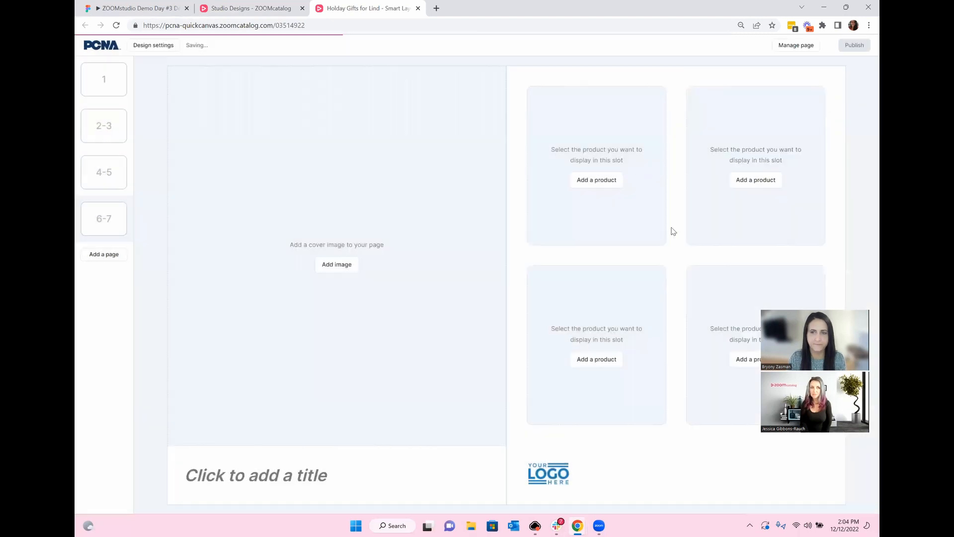
# Step: Set the right page to the Basic single product layout without logos
pyautogui.click(790, 47)
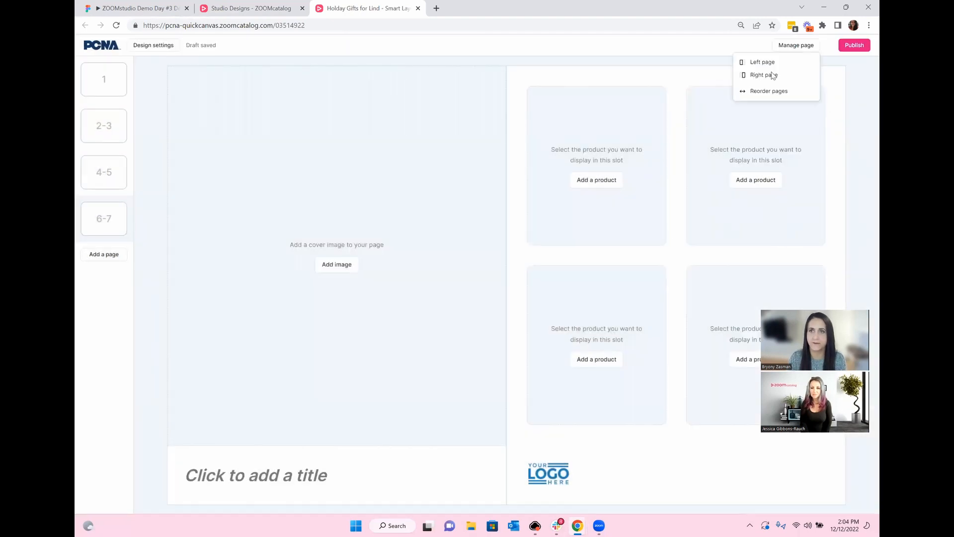
pyautogui.click(780, 87)
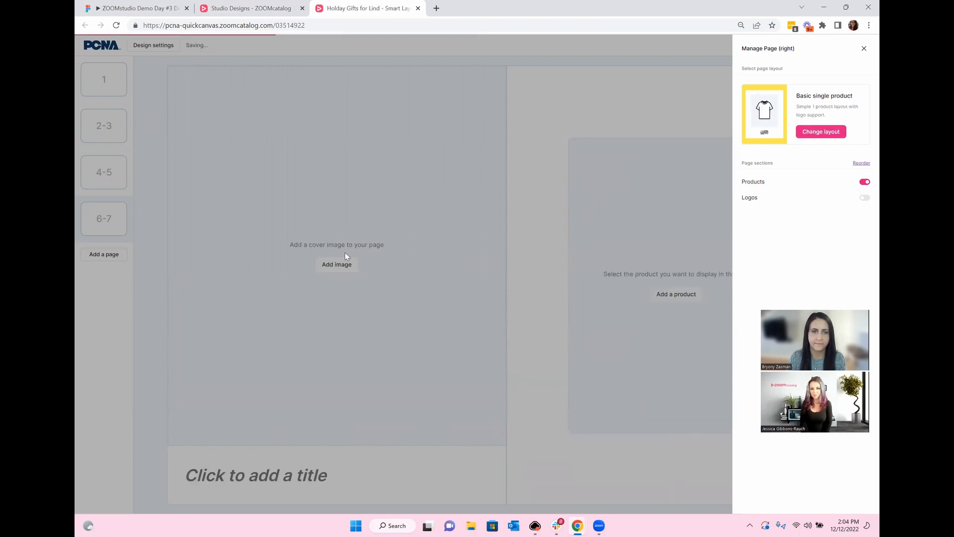
pyautogui.click(392, 267)
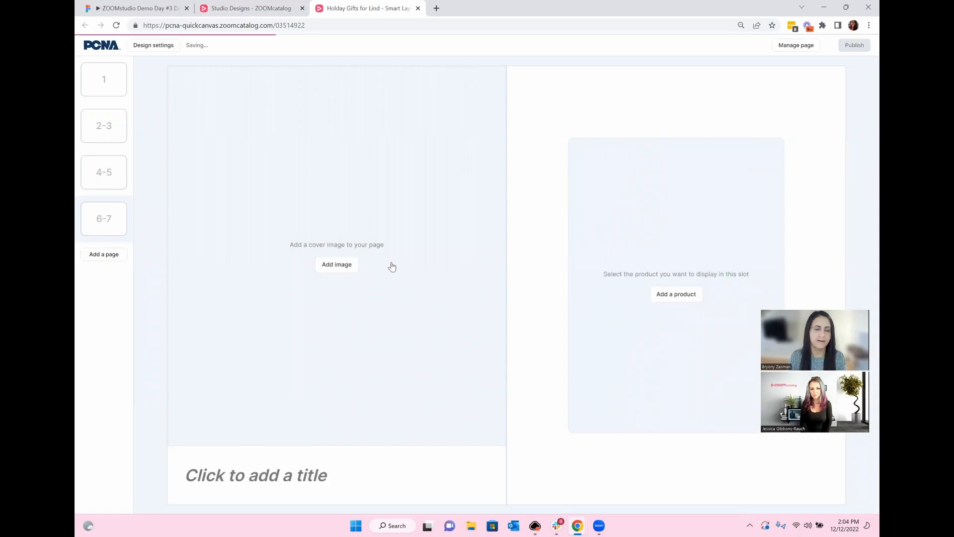
# Step: Place the Unsplash 'blanket' photo of stacked knit blankets on the cover and title it 'Blankets'
pyautogui.click(375, 195)
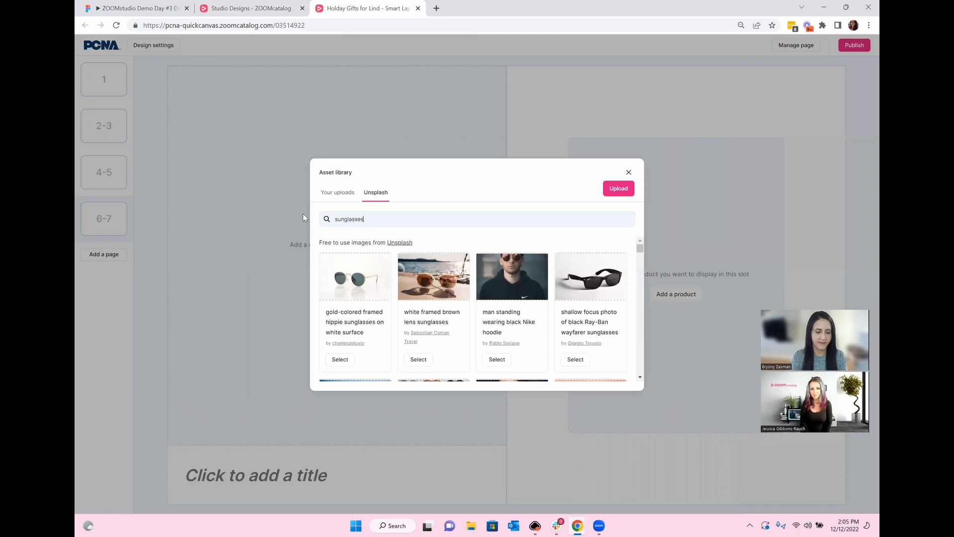
pyautogui.hotkey('ctrl', 'a')
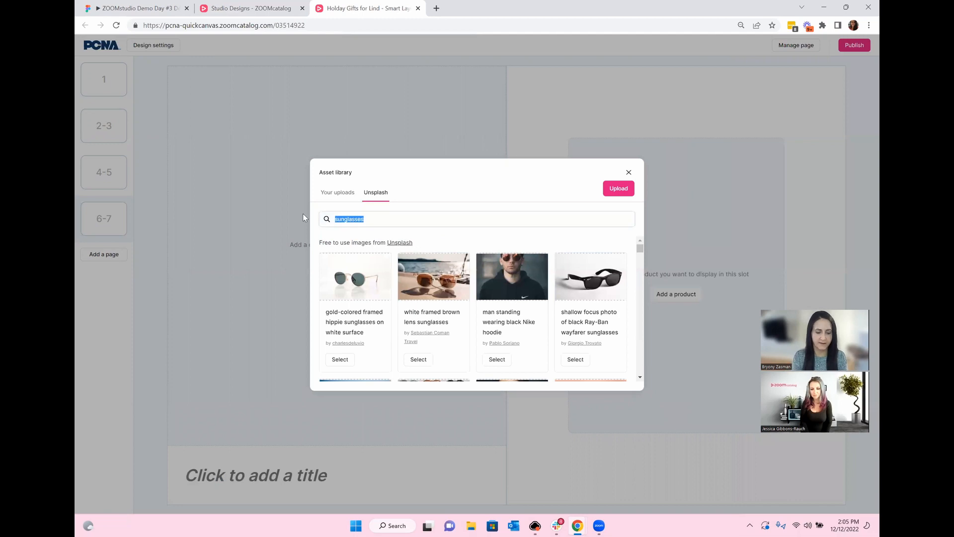
pyautogui.write('blan')
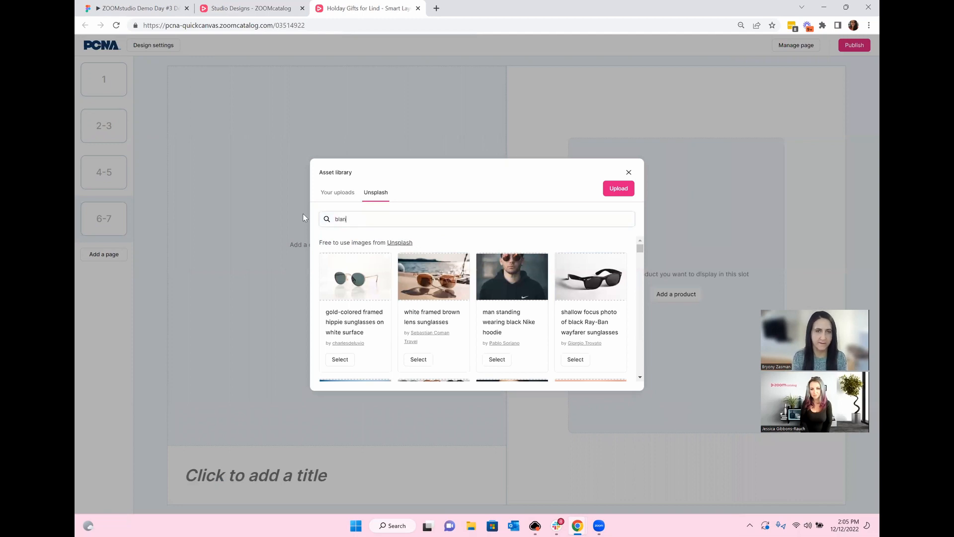
pyautogui.write('ket')
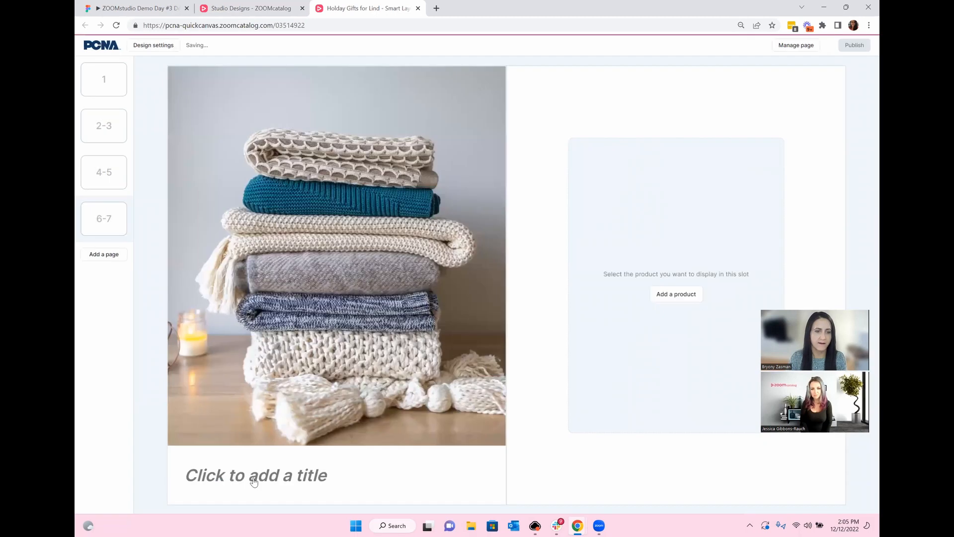
pyautogui.click(253, 480)
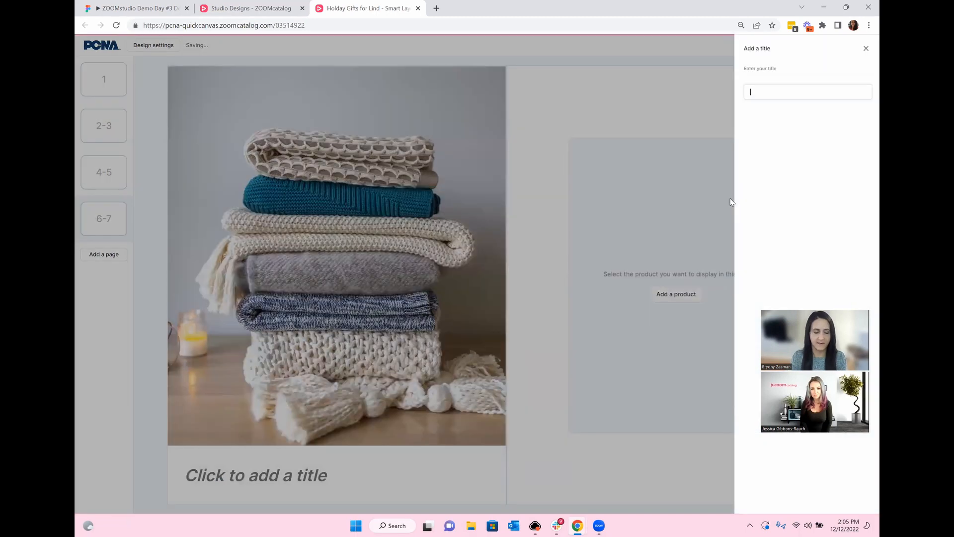
pyautogui.write('Blank')
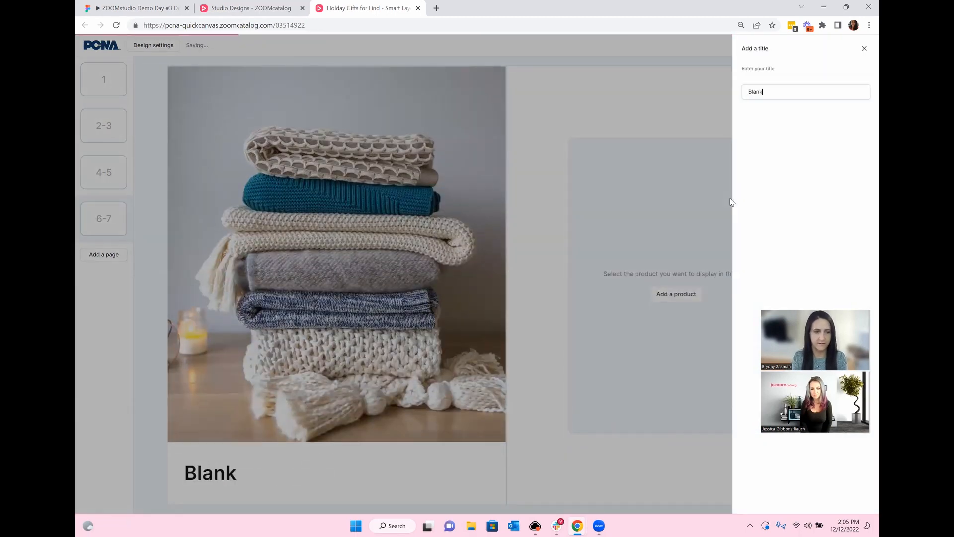
pyautogui.write('ets')
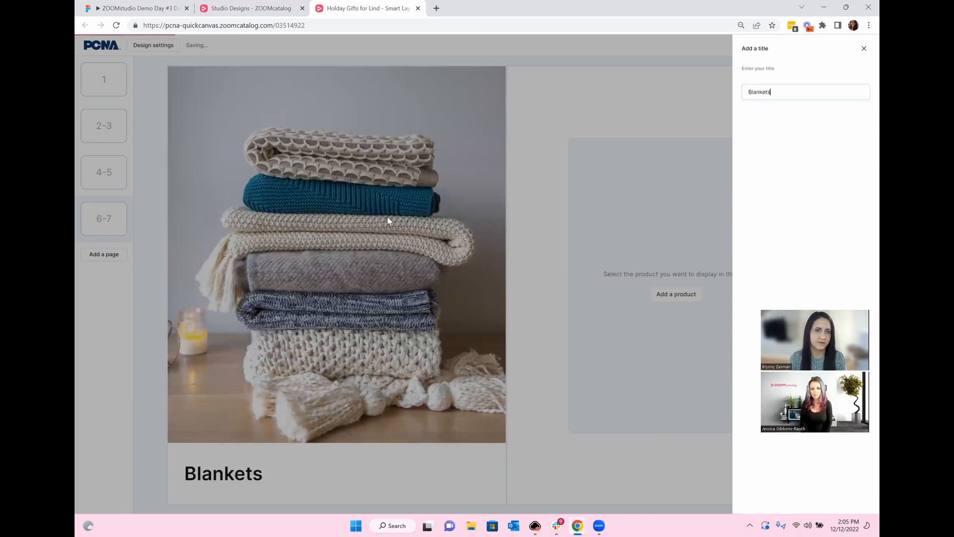
pyautogui.click(144, 259)
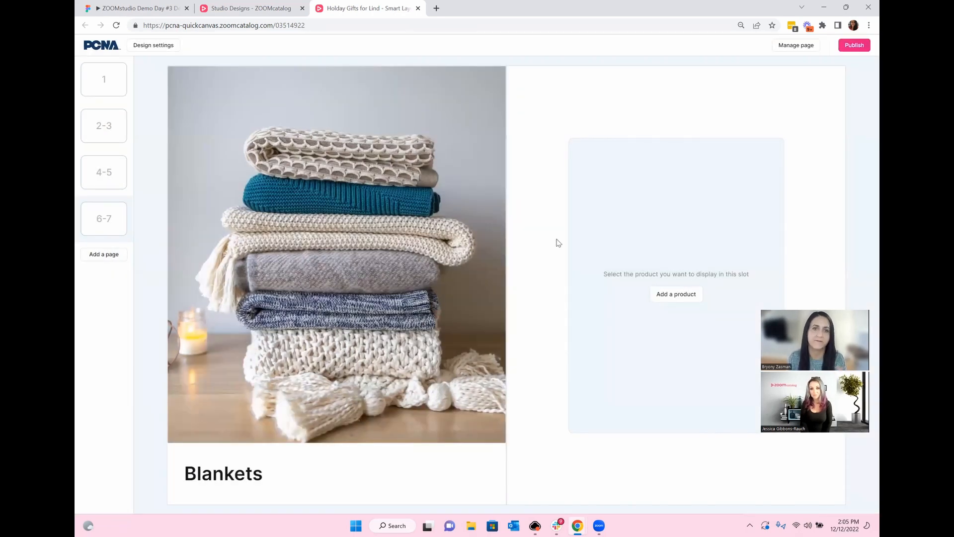
# Step: Add the Sherpa Blanket in Gray (GY) to page 7 from a 'blanket' product search
pyautogui.click(675, 294)
pyautogui.write('b')
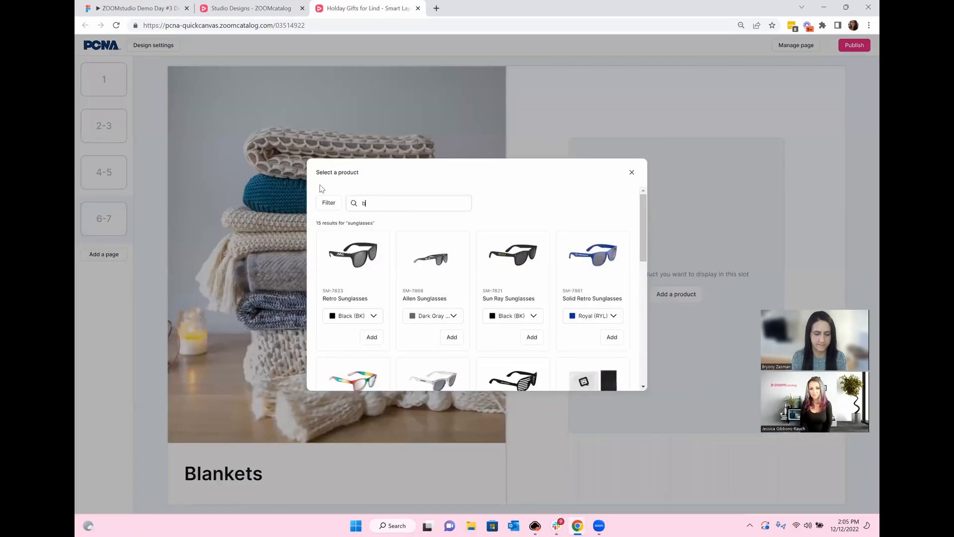
pyautogui.write('lanket')
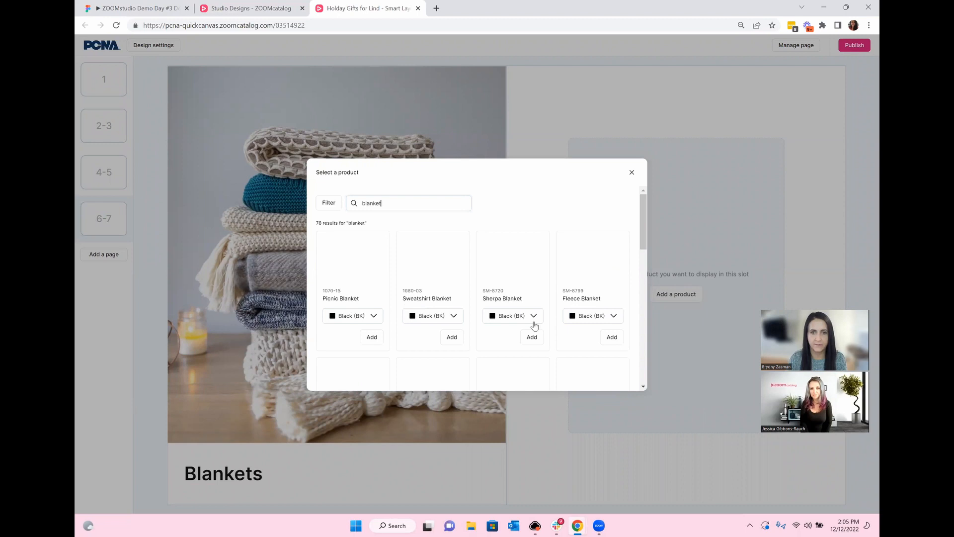
pyautogui.click(516, 317)
pyautogui.click(514, 347)
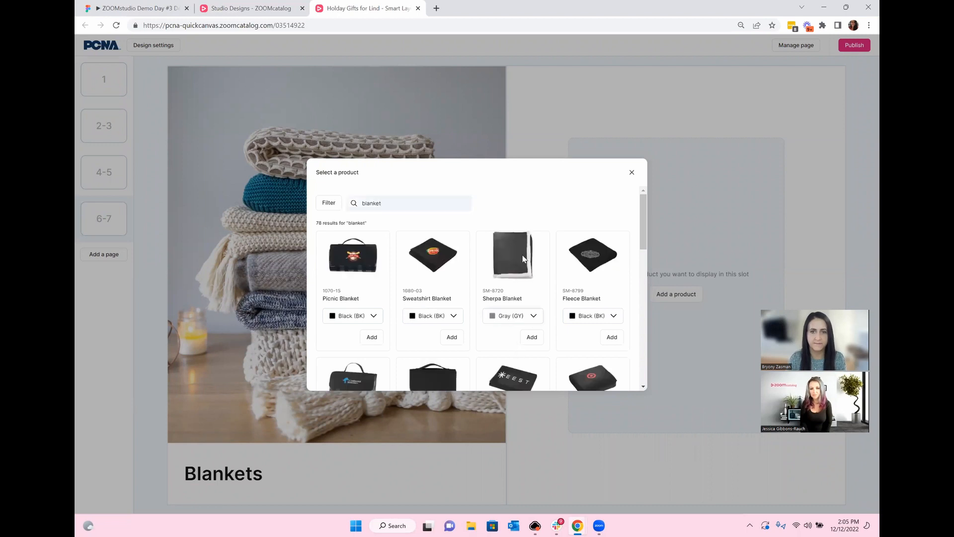
pyautogui.click(531, 338)
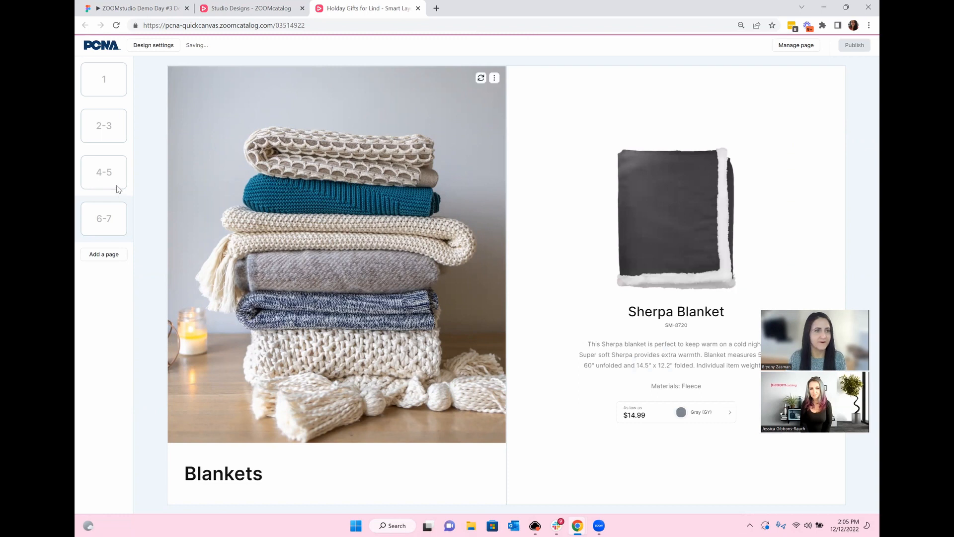
pyautogui.click(117, 119)
# Step: Add a single page 8 at the end of the catalog
pyautogui.click(119, 93)
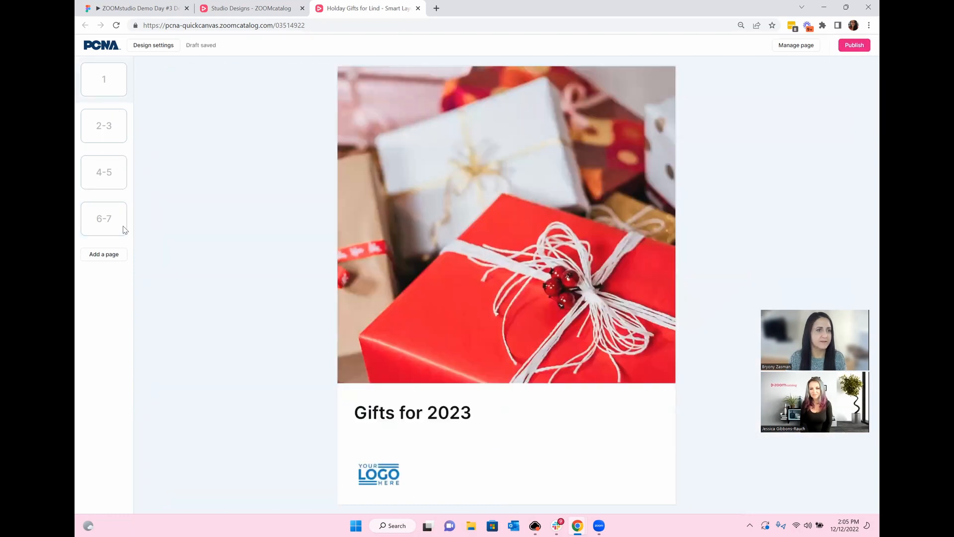
pyautogui.click(104, 255)
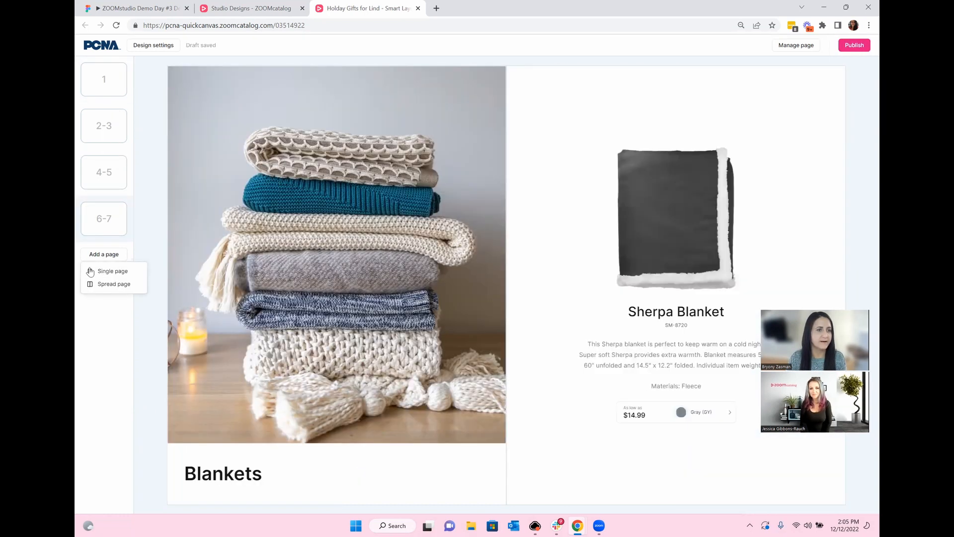
pyautogui.click(102, 270)
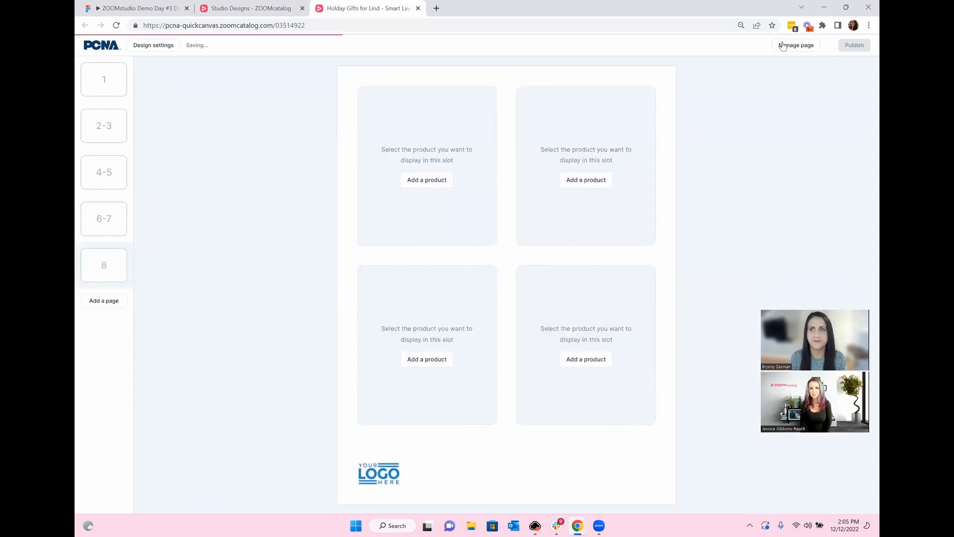
# Step: Give page 8 the Cover page layout with its Logos section switched off
pyautogui.click(787, 46)
pyautogui.click(821, 132)
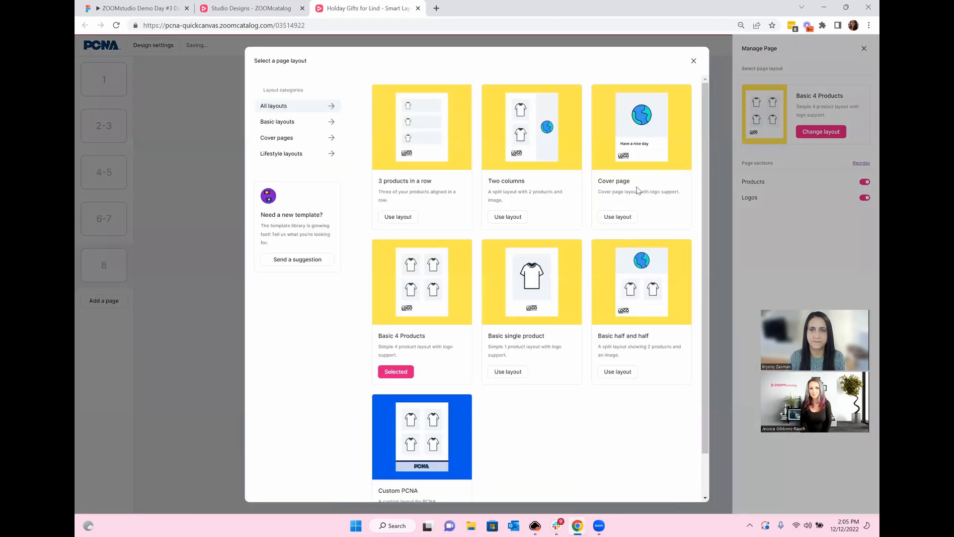
pyautogui.click(619, 218)
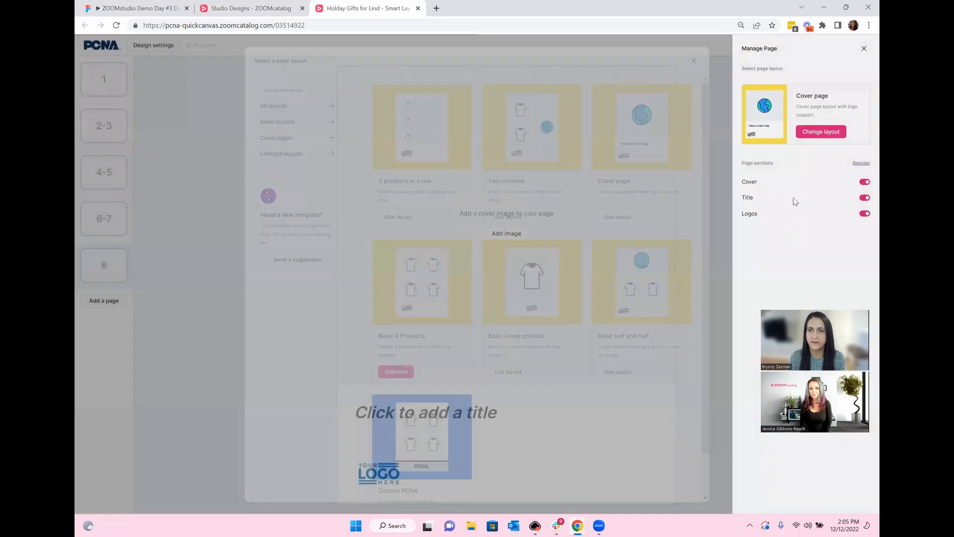
pyautogui.click(865, 199)
pyautogui.click(865, 214)
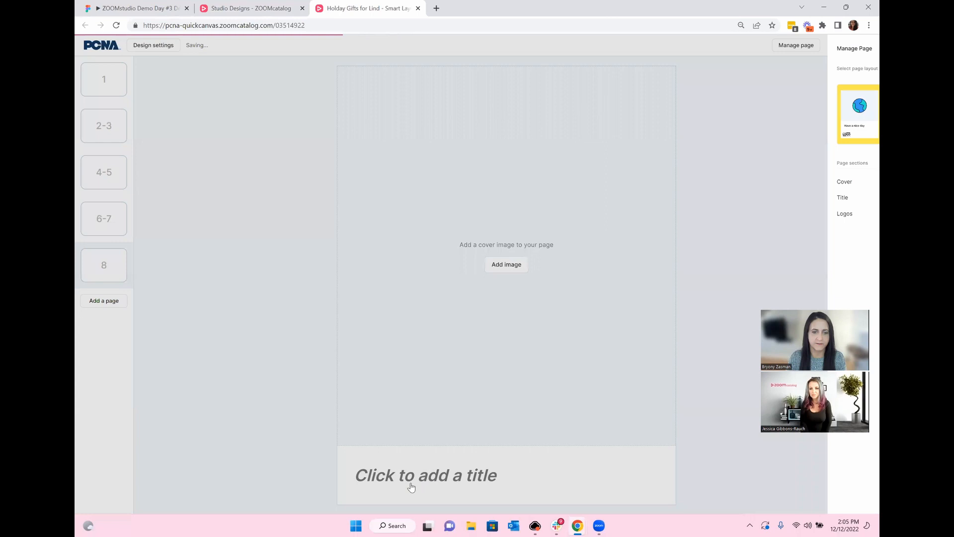
# Step: Title page 8 'Order soon!' followed by the company contact e-mail, correcting a typo
pyautogui.click(411, 482)
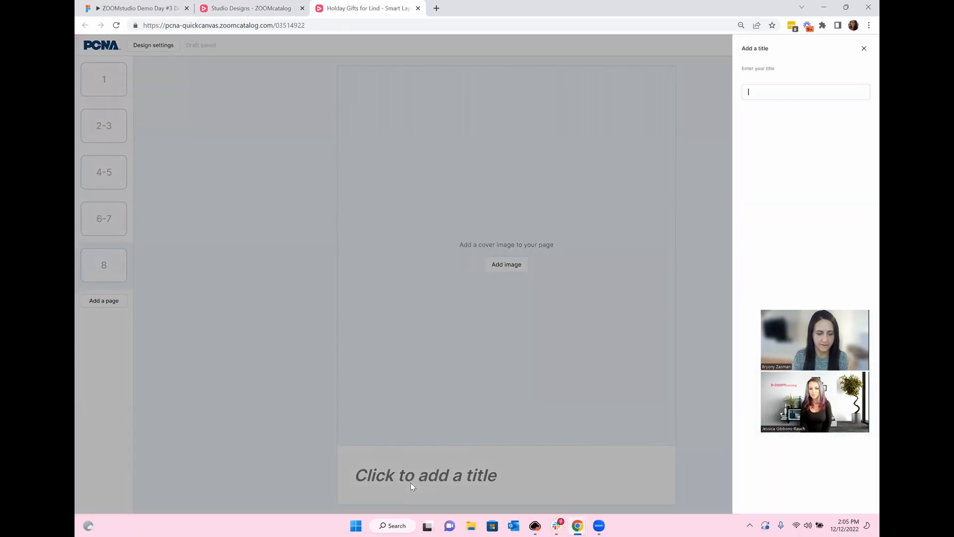
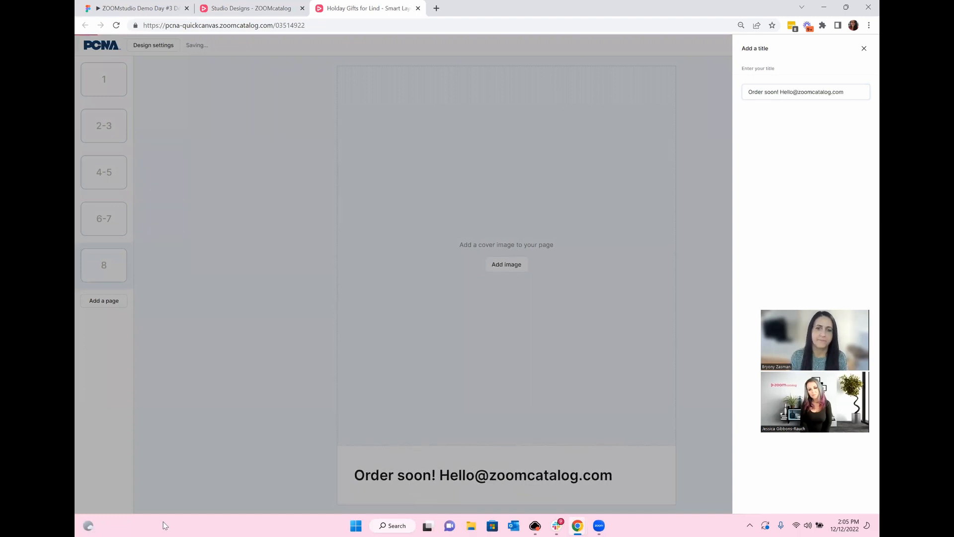
pyautogui.click(374, 294)
# Step: Fill page 8's cover image with the Unsplash 'gift' photo of a white and red gift box
pyautogui.click(507, 264)
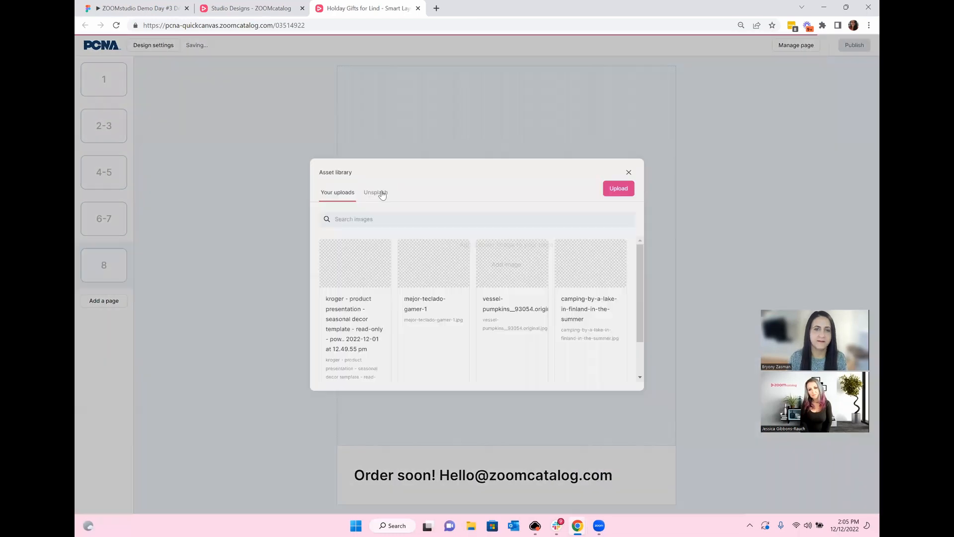
pyautogui.click(381, 195)
pyautogui.doubleClick(379, 217)
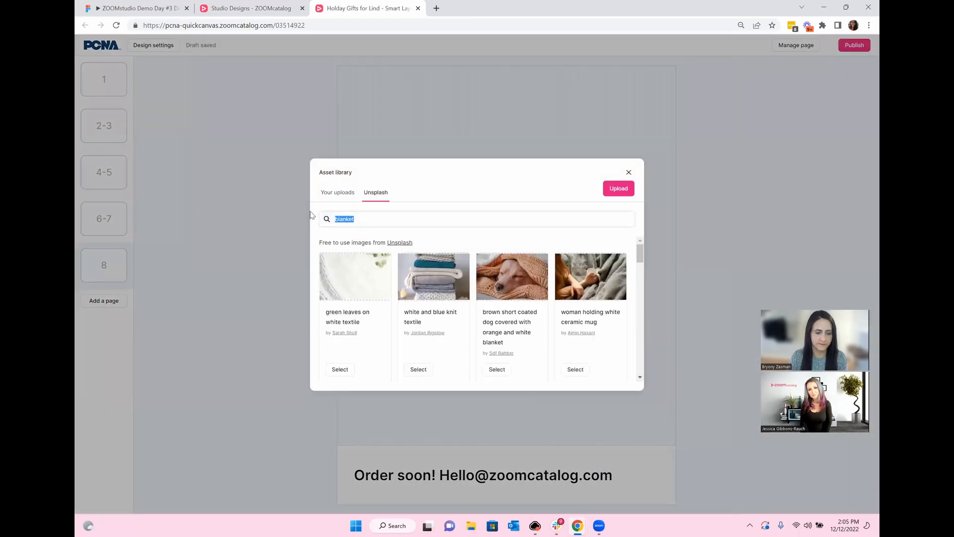
pyautogui.write('gift')
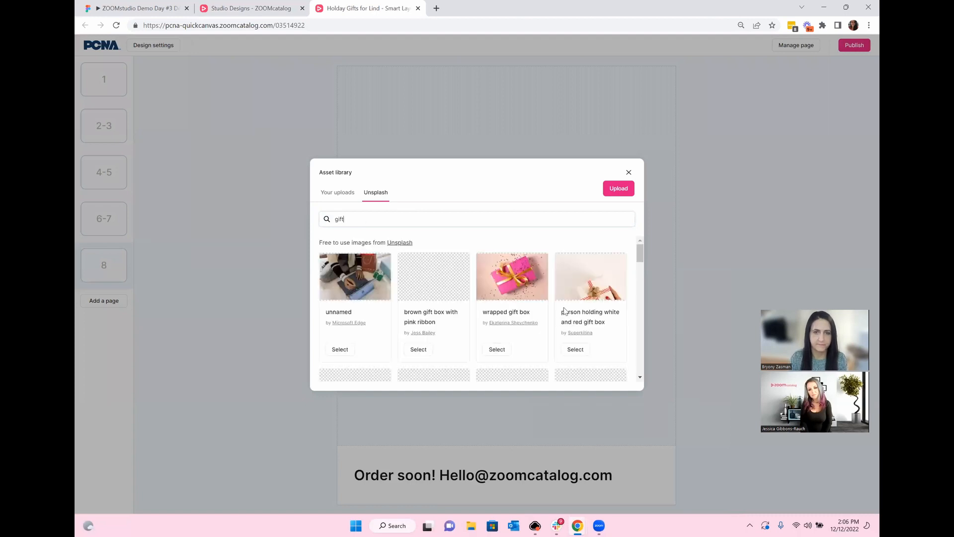
pyautogui.scroll(-2, 581, 296)
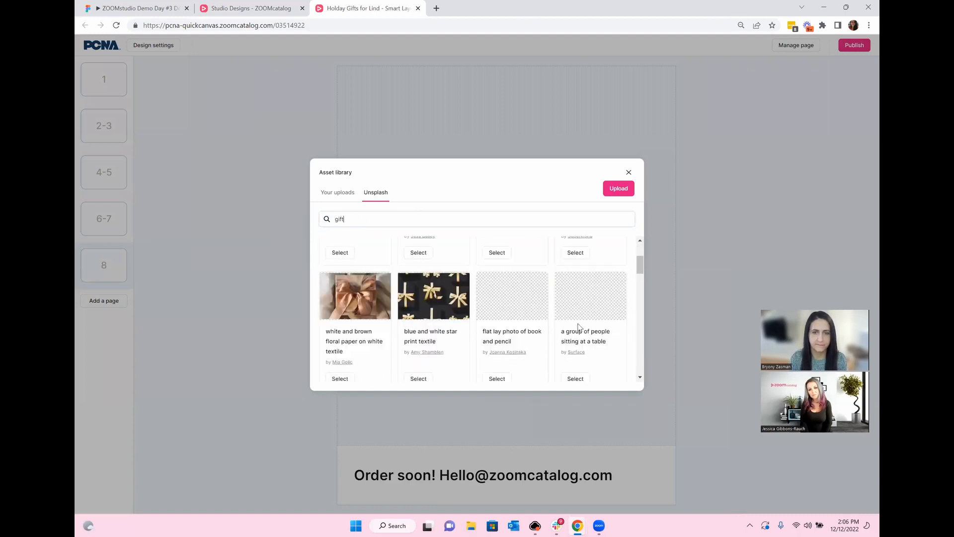
pyautogui.scroll(2, 578, 326)
pyautogui.scroll(-2, 581, 323)
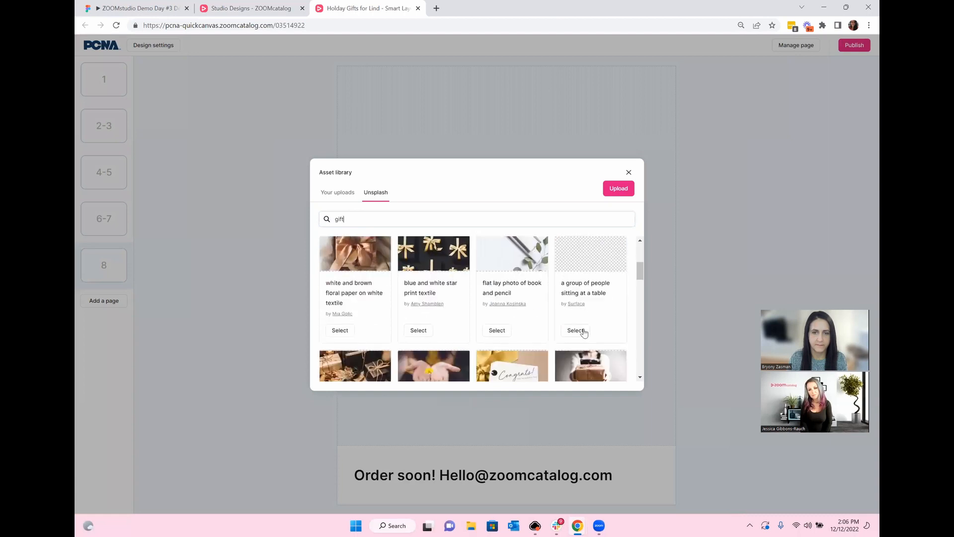
pyautogui.scroll(-2, 576, 328)
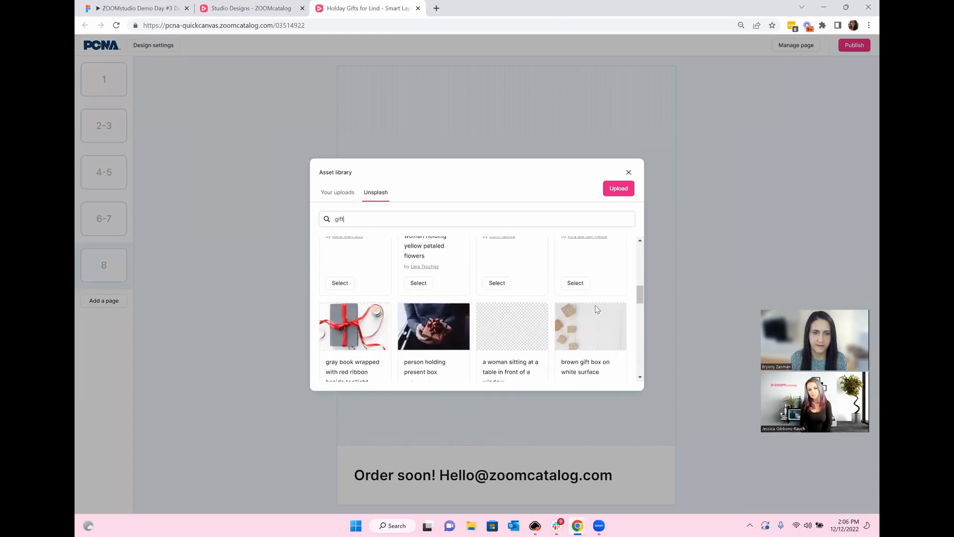
pyautogui.scroll(1, 597, 308)
pyautogui.scroll(3, 598, 309)
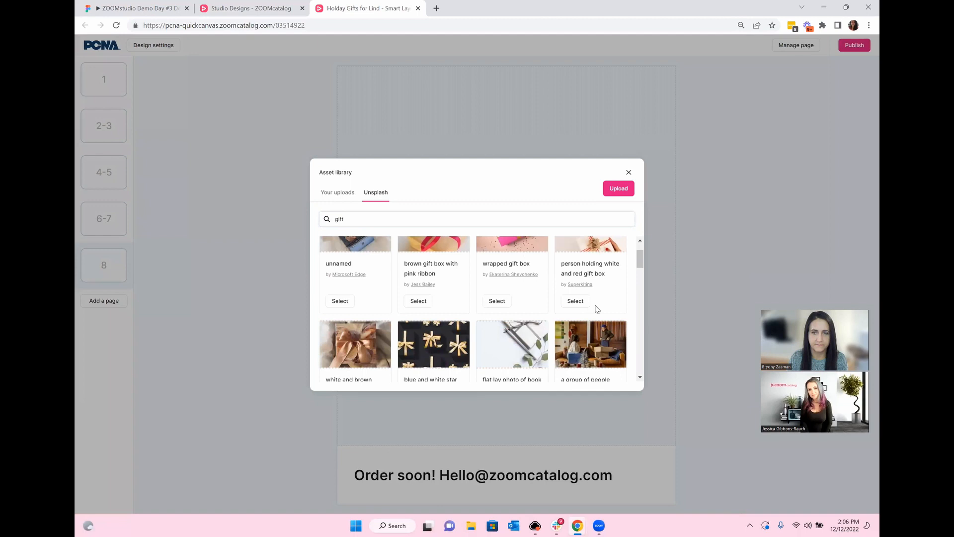
pyautogui.click(579, 301)
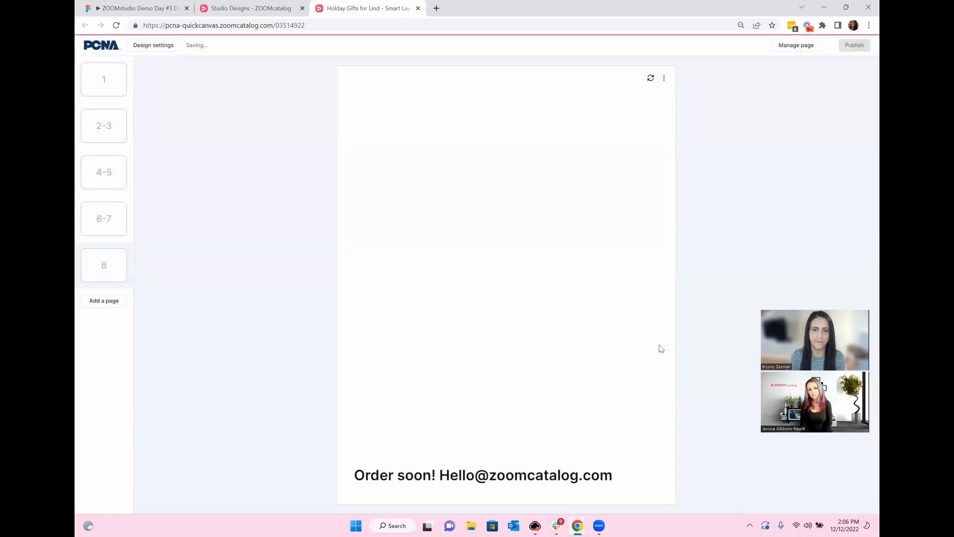
pyautogui.click(118, 205)
pyautogui.click(121, 177)
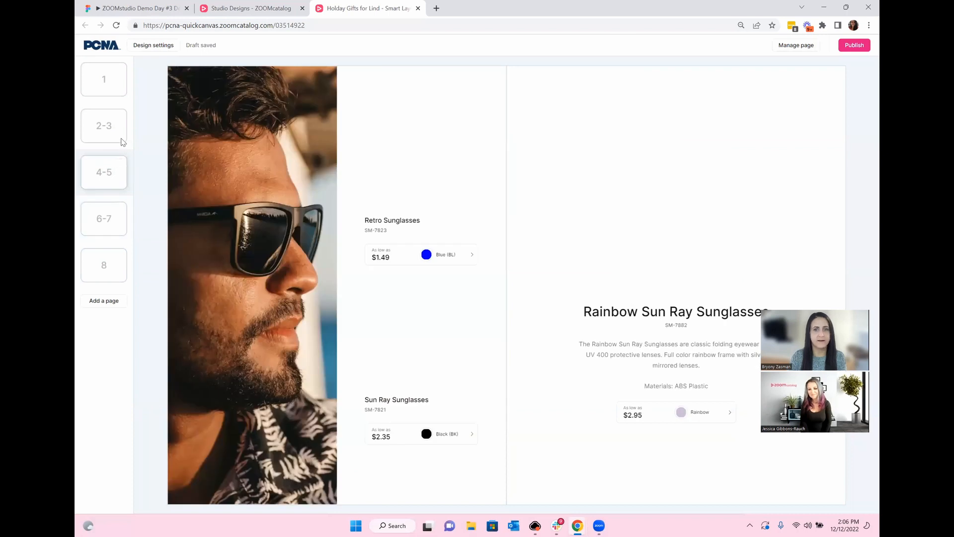
# Step: Publish the catalog from the 2–3 spread and open its shareable link in a new tab
pyautogui.click(122, 140)
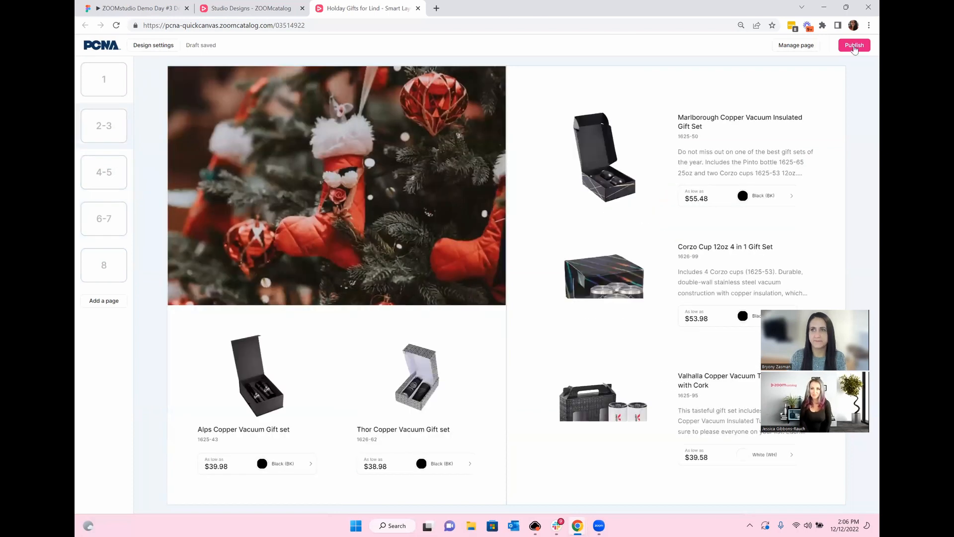
pyautogui.click(855, 46)
pyautogui.click(477, 291)
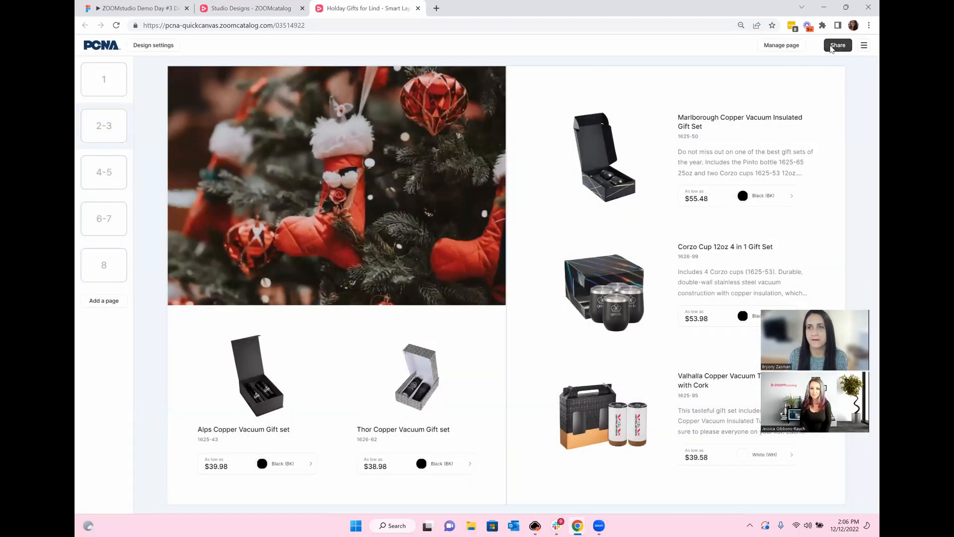
pyautogui.click(831, 47)
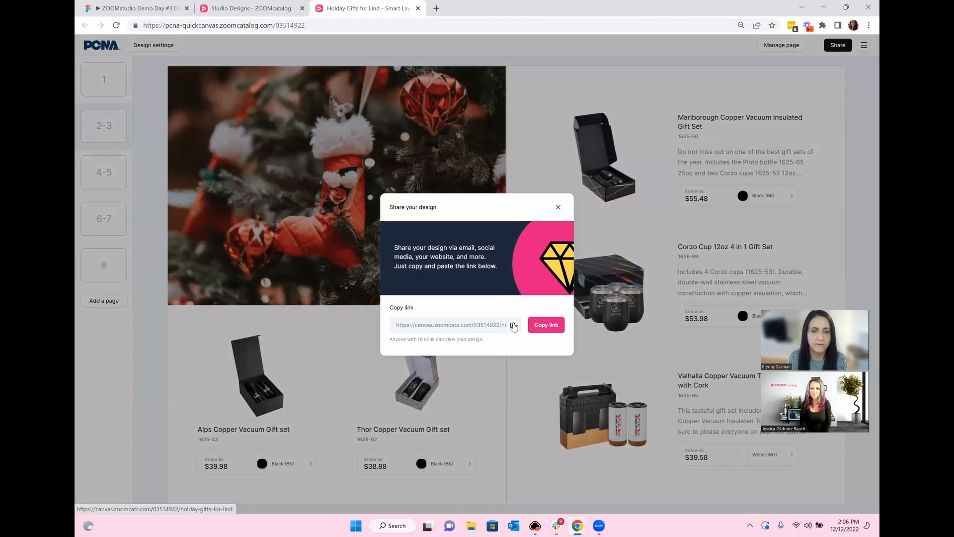
pyautogui.click(514, 325)
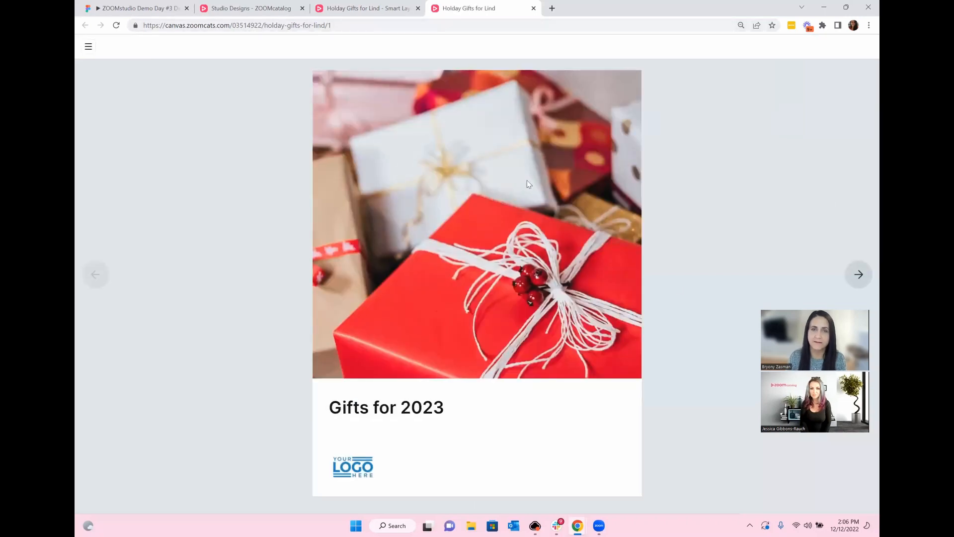
# Step: View the Thor Copper Vacuum Gift set's product information and browse its photos
pyautogui.click(859, 274)
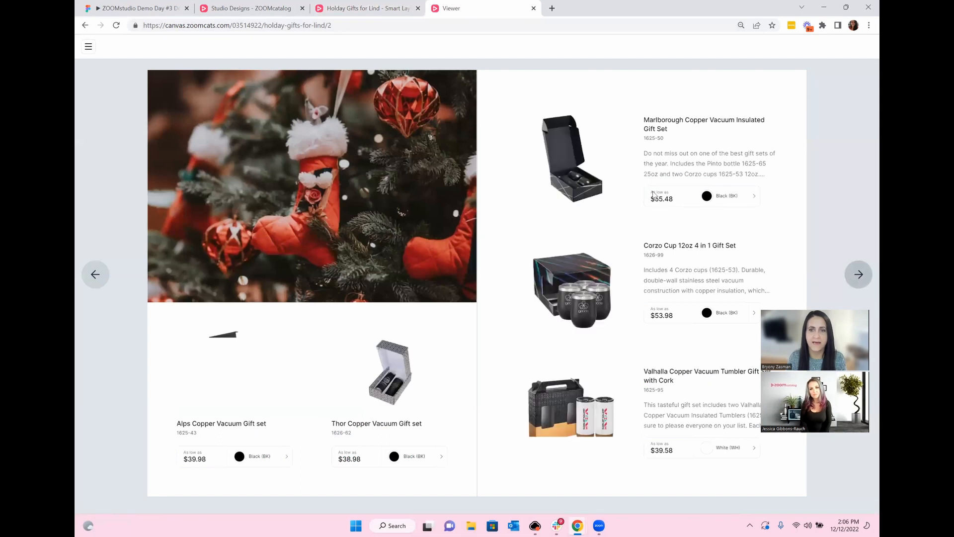
pyautogui.click(388, 370)
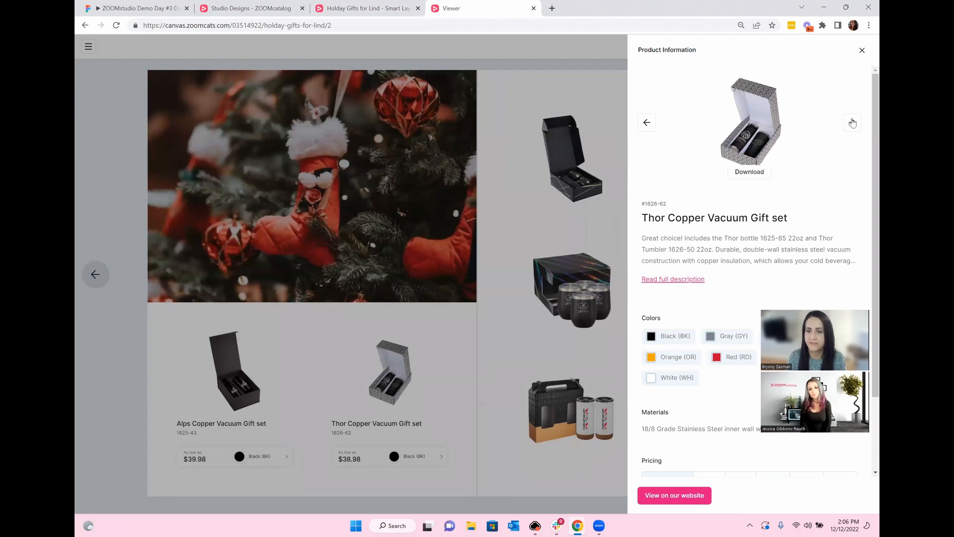
pyautogui.click(852, 122)
pyautogui.scroll(-2, 795, 198)
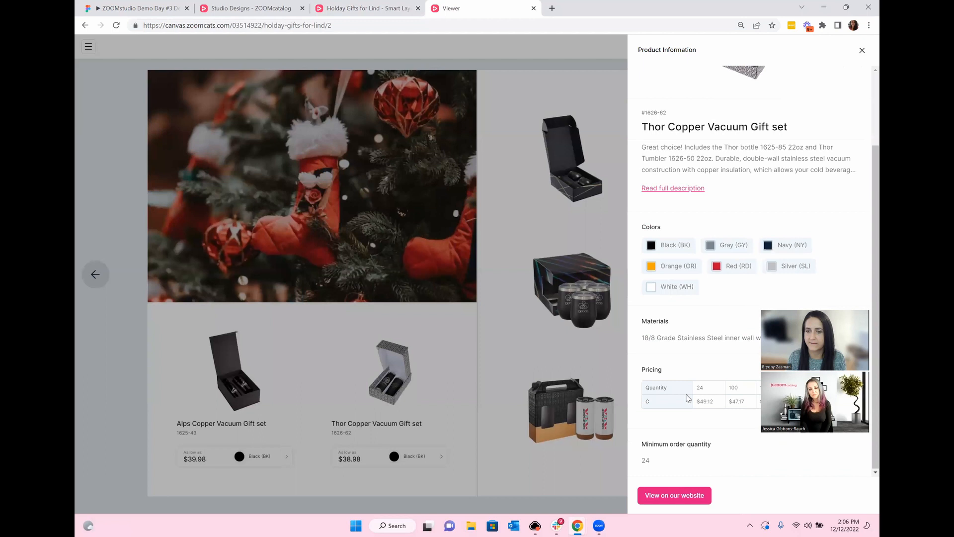
pyautogui.click(511, 330)
# Step: Page forward to the 'Order soon!' back page, back to the gift-set spread, then return to the editor
pyautogui.click(859, 278)
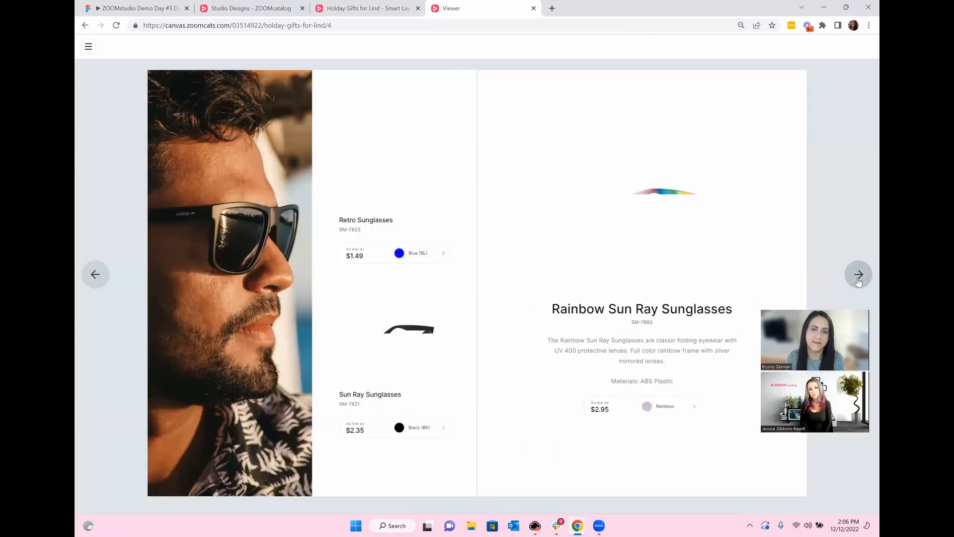
pyautogui.click(858, 278)
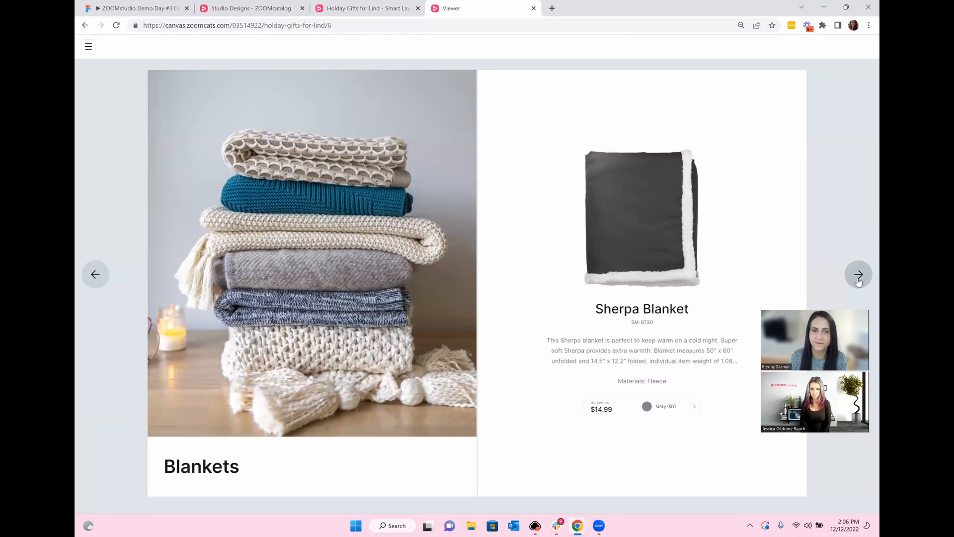
pyautogui.click(859, 278)
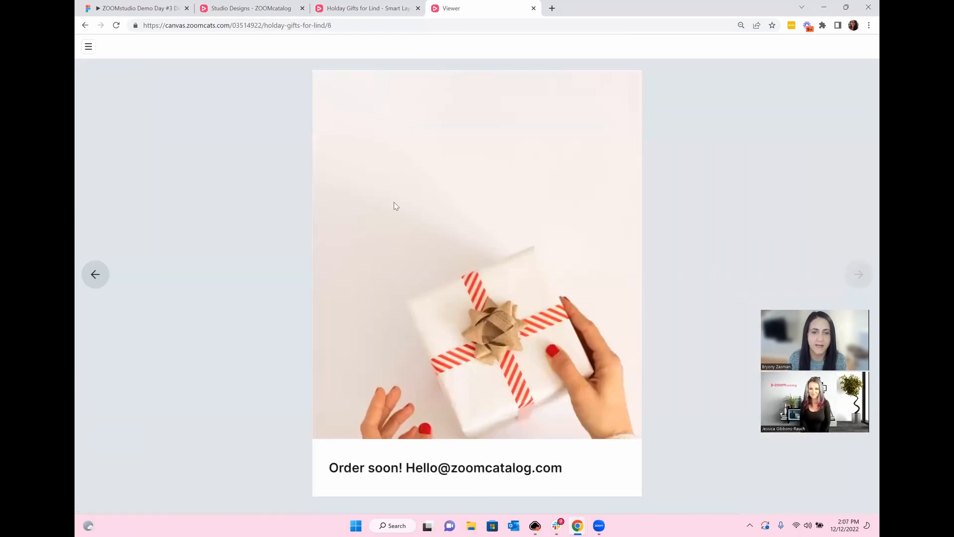
pyautogui.click(87, 279)
pyautogui.click(87, 279)
pyautogui.click(87, 279)
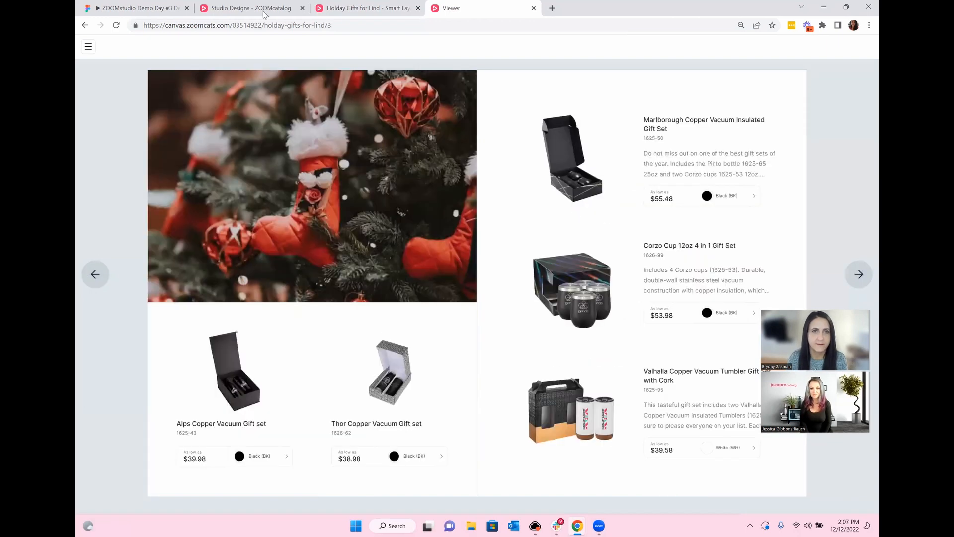
pyautogui.click(365, 8)
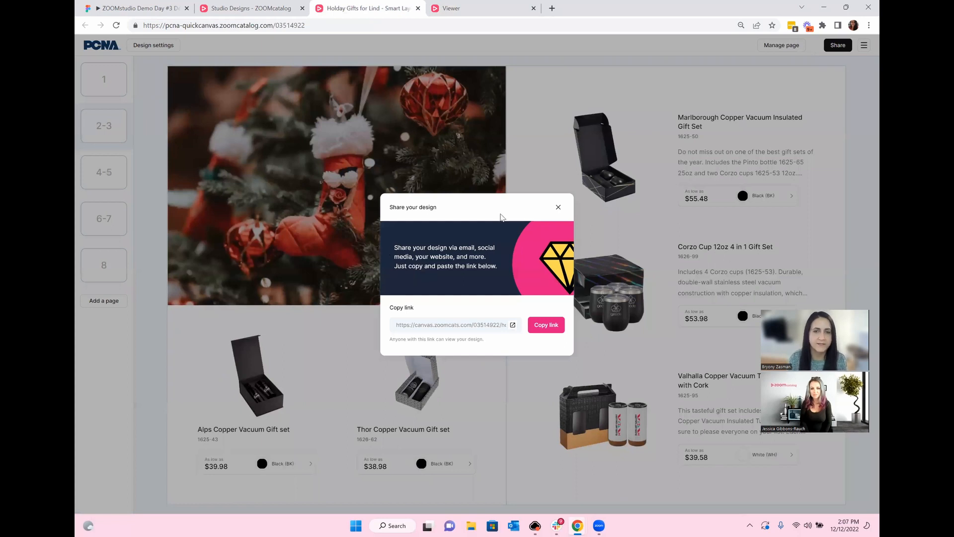
# Step: Close the Share your design dialog, leaving the published 2–3 gift-set spread visible
pyautogui.click(558, 208)
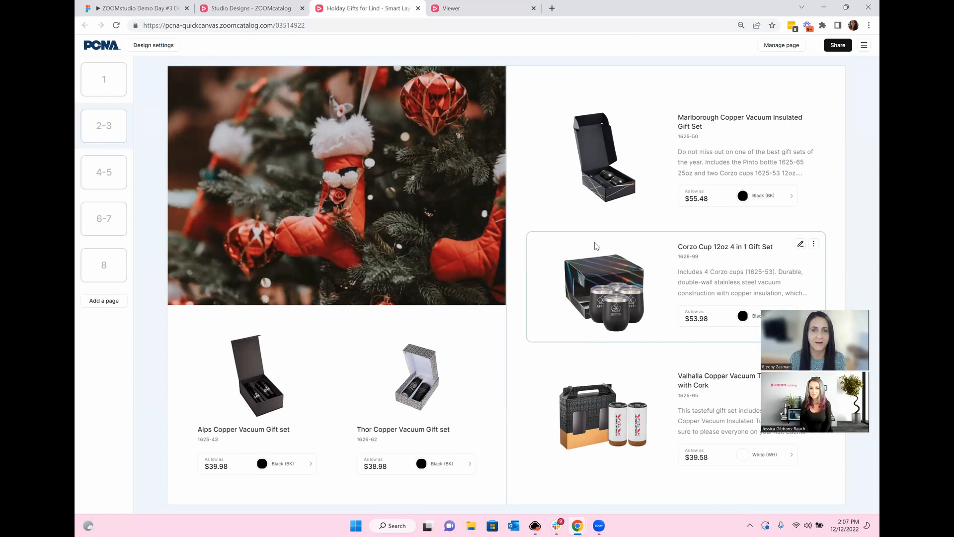
pyautogui.click(136, 10)
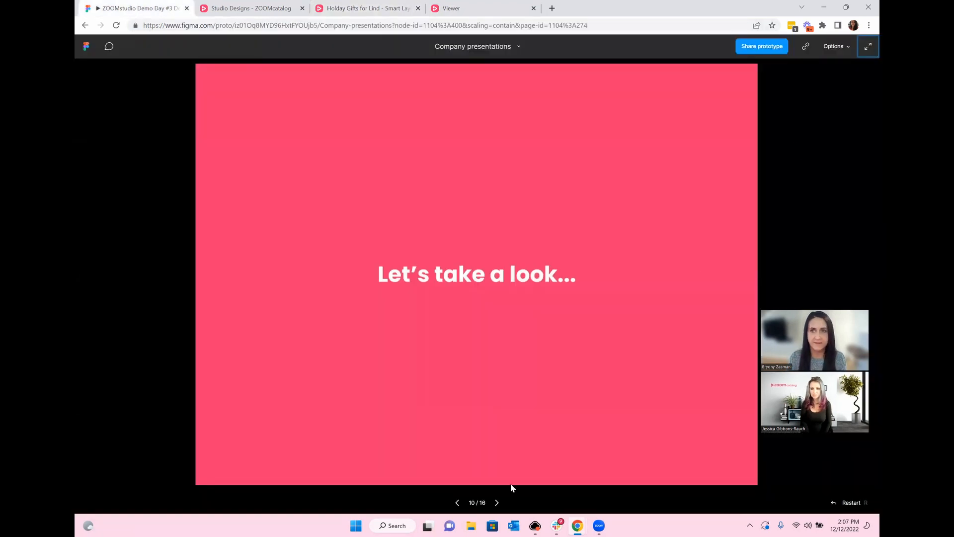
# Step: Present the Company presentations prototype full screen and advance to 'Push content to the market, faster'
pyautogui.click(867, 45)
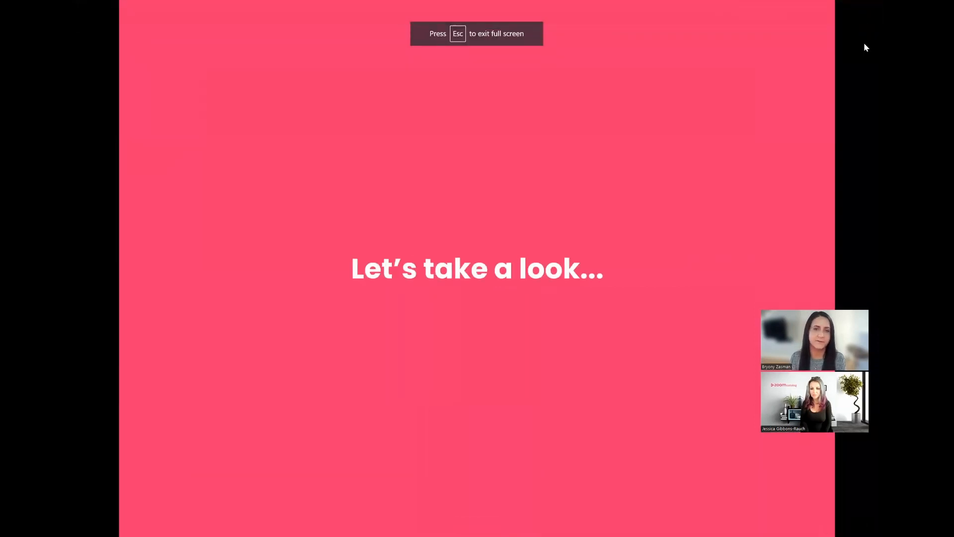
pyautogui.press('Right')
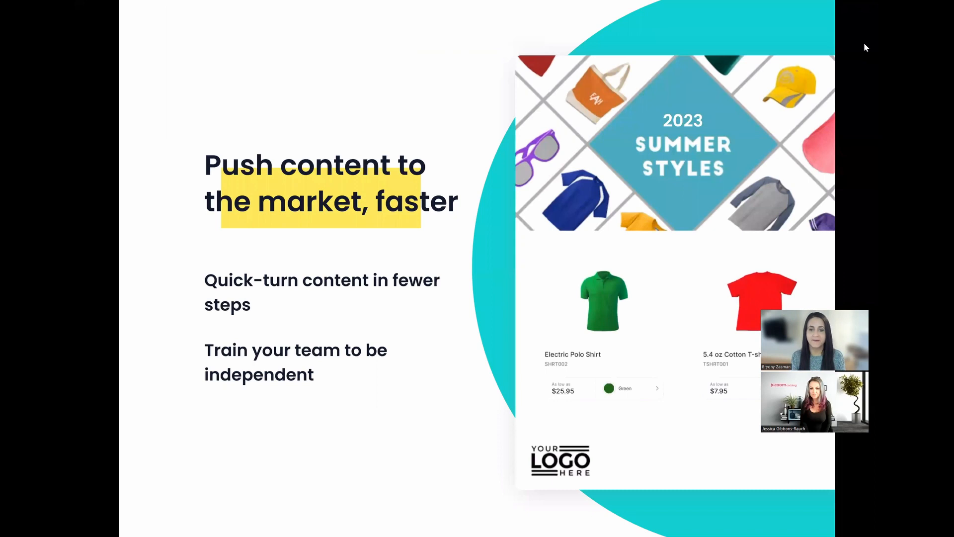